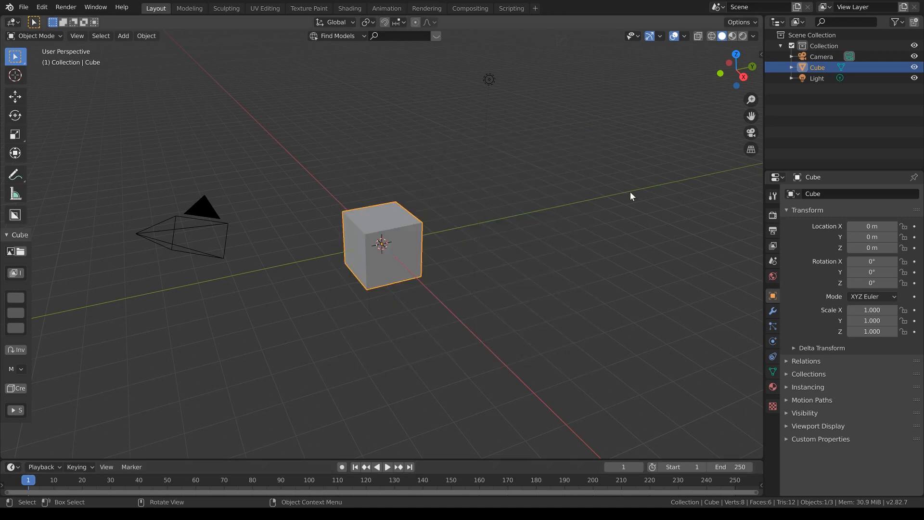
Step: Delete the default cube and add a mesh plane at the world origin in its place
{"action": "key", "text": "x"}
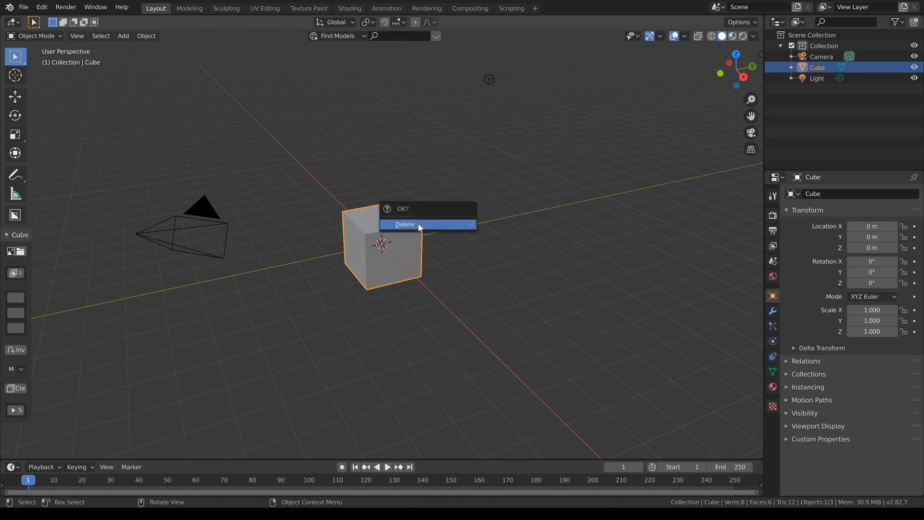
{"action": "left_click", "coordinate": [416, 224]}
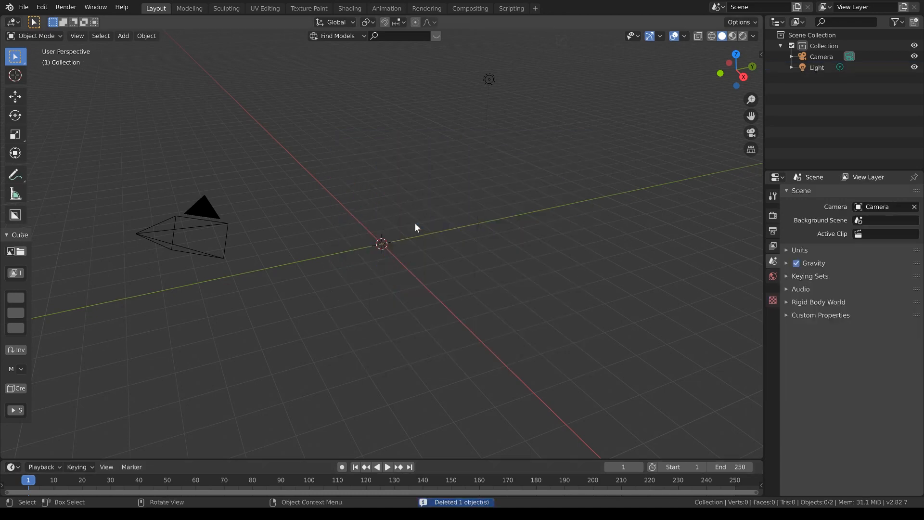
{"action": "key", "text": "shift+a"}
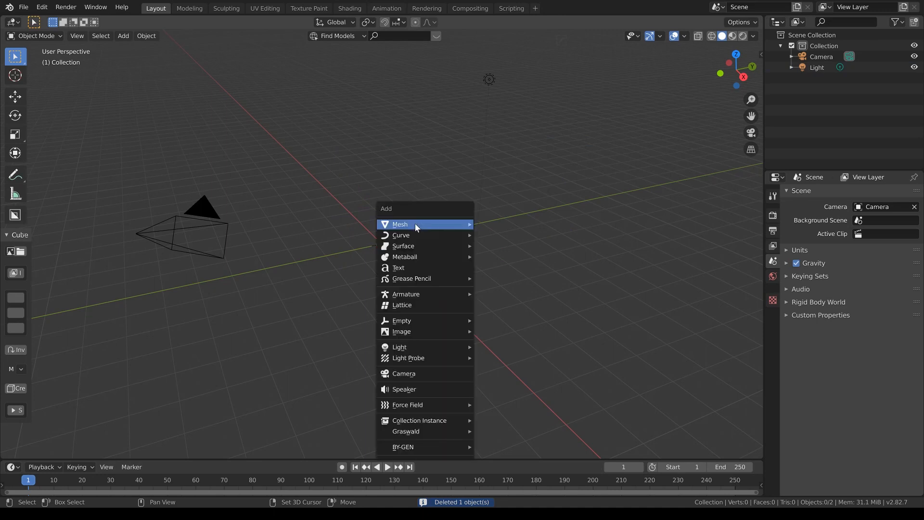
{"action": "mouse_move", "coordinate": [429, 225]}
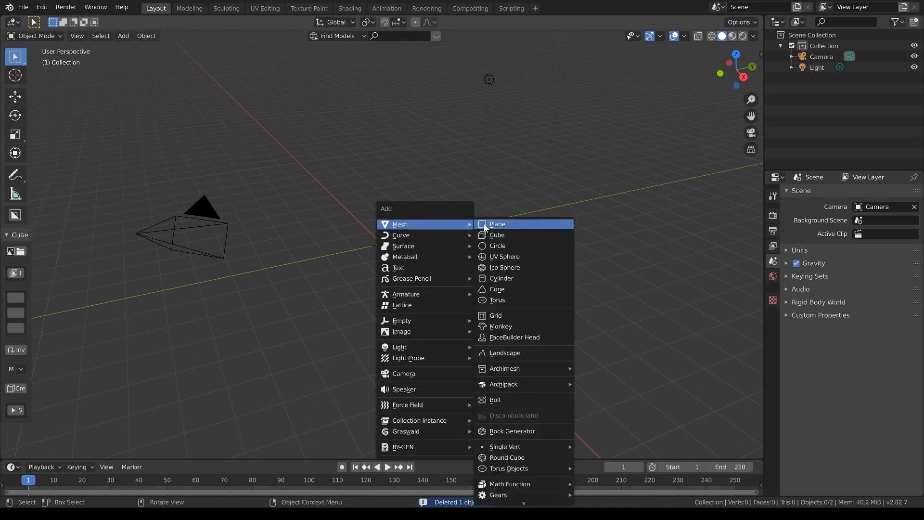
{"action": "left_click", "coordinate": [501, 225]}
{"action": "scroll", "coordinate": [411, 285], "scroll_direction": "up", "scroll_amount": 4}
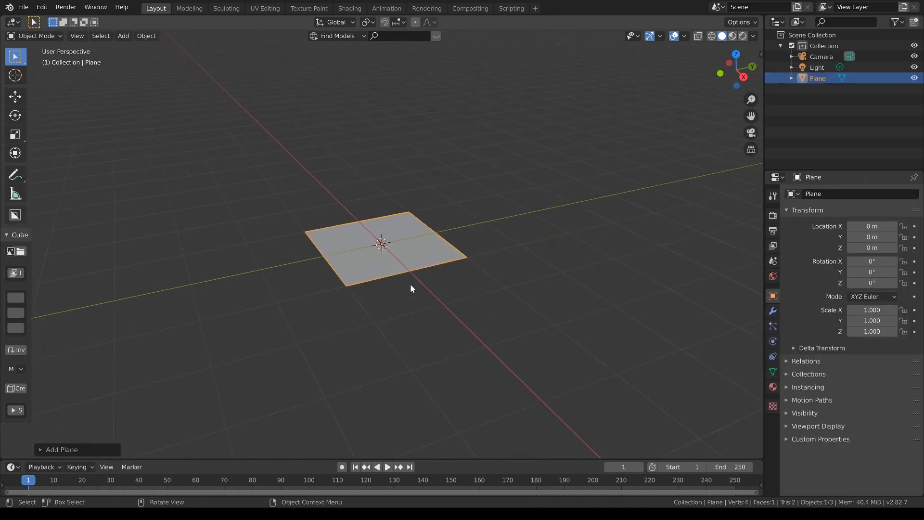
Step: Subdivide the whole plane once in Edit Mode and return to Object Mode
{"action": "key", "text": "Tab"}
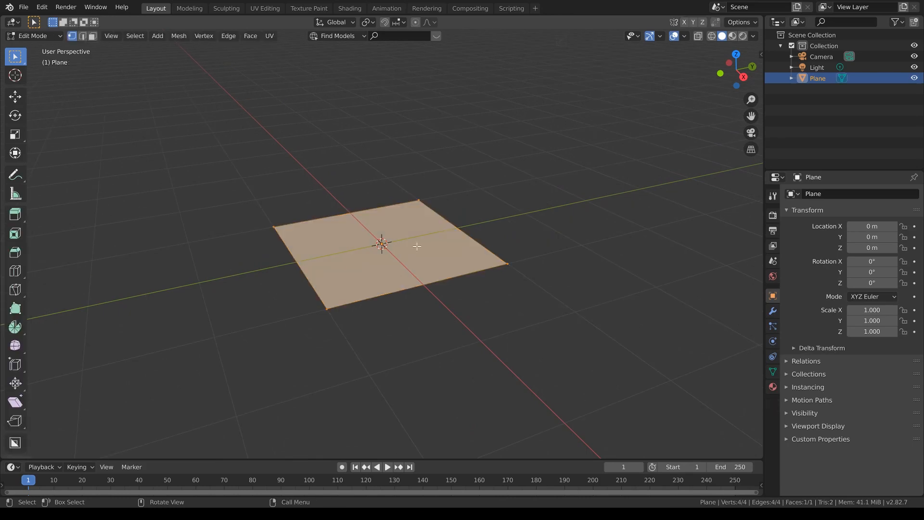
{"action": "right_click", "coordinate": [417, 245]}
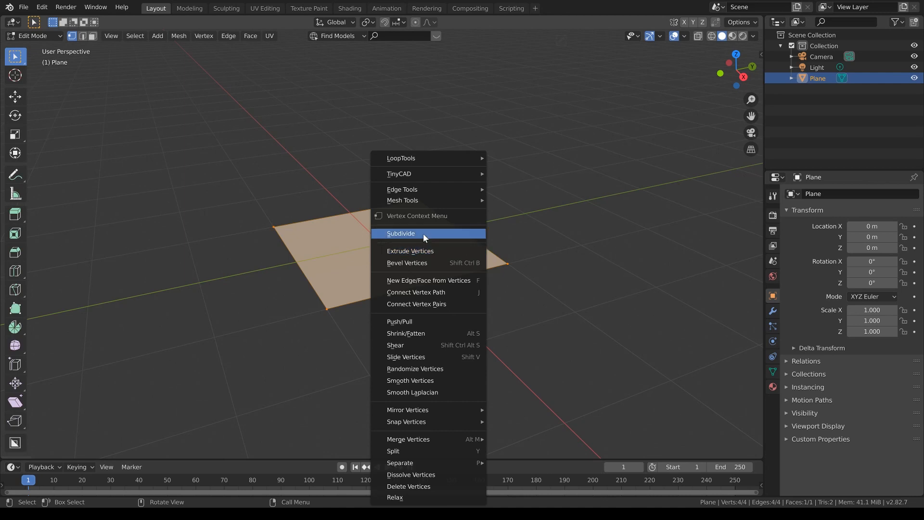
{"action": "left_click", "coordinate": [424, 234]}
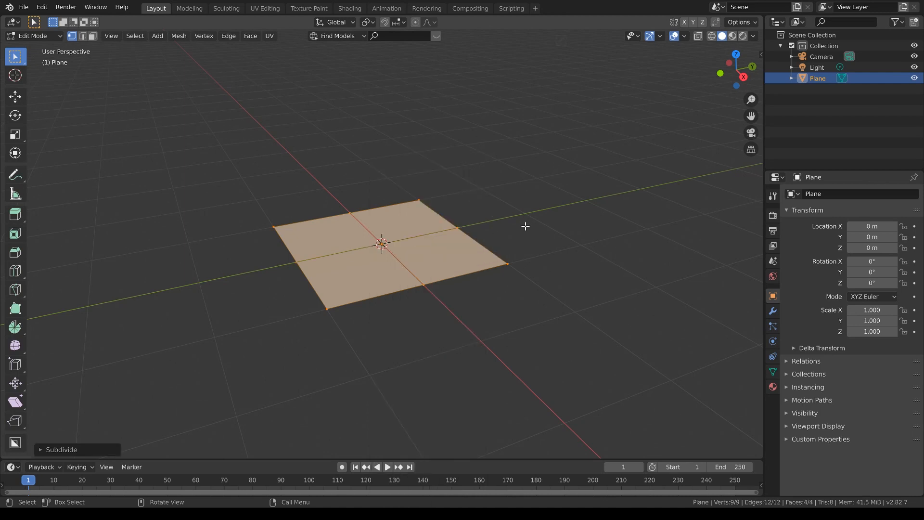
{"action": "key", "text": "Tab"}
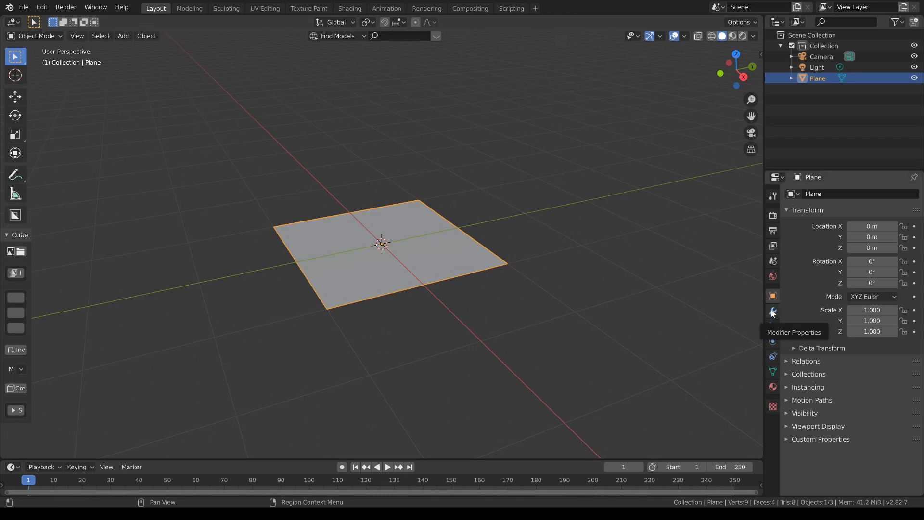
Step: Add a Wireframe modifier to the subdivided plane
{"action": "left_click", "coordinate": [772, 312]}
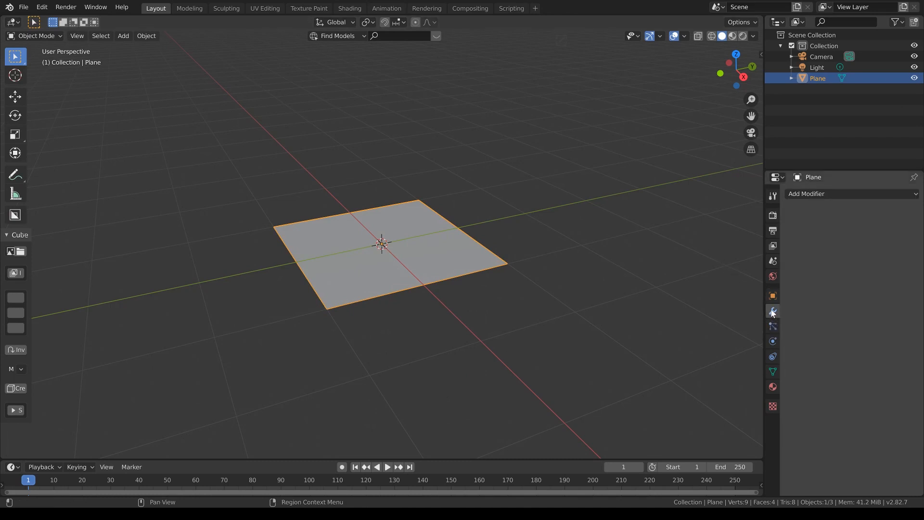
{"action": "left_click", "coordinate": [856, 195]}
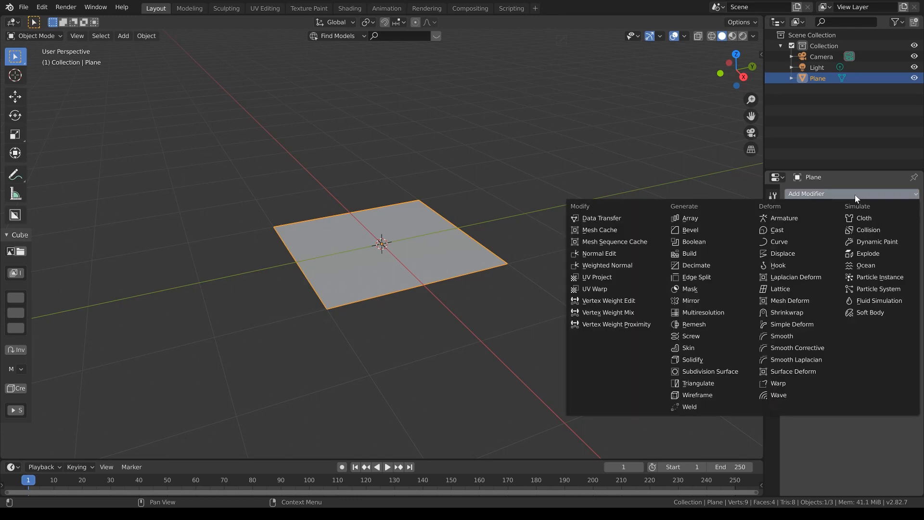
{"action": "left_click", "coordinate": [718, 399]}
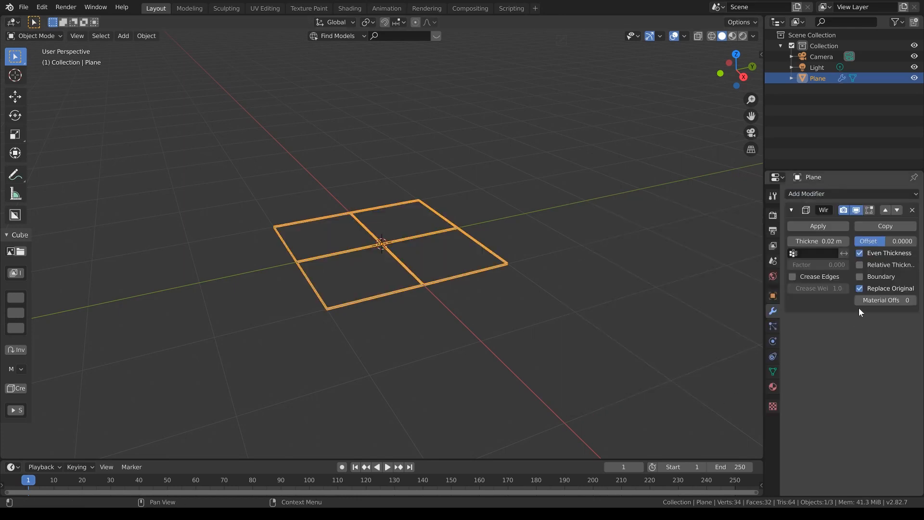
Step: Add a Bevel modifier to the plane and place it above the Wireframe modifier in the stack
{"action": "left_click", "coordinate": [847, 194]}
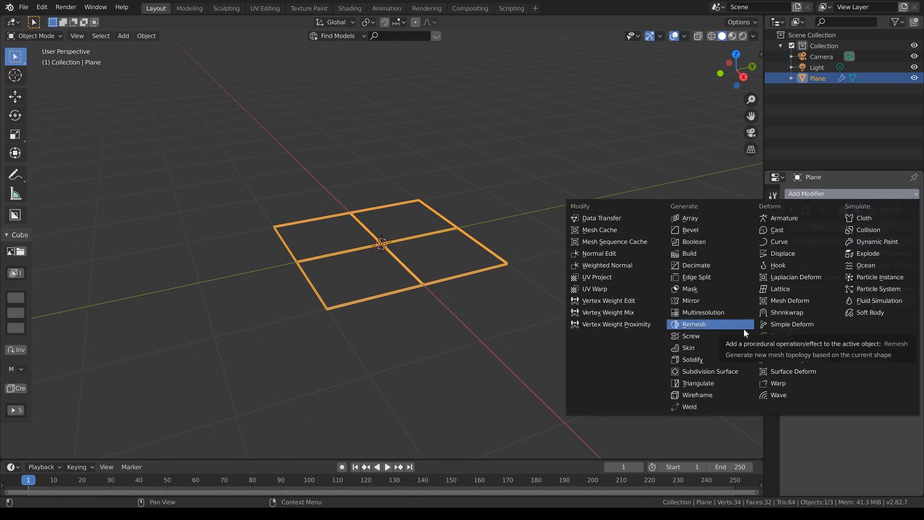
{"action": "left_click", "coordinate": [730, 236]}
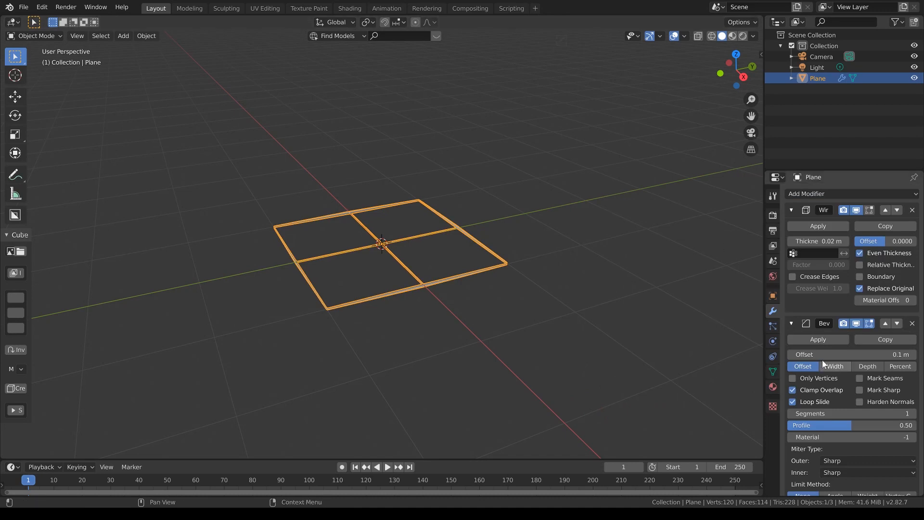
{"action": "left_click", "coordinate": [886, 323]}
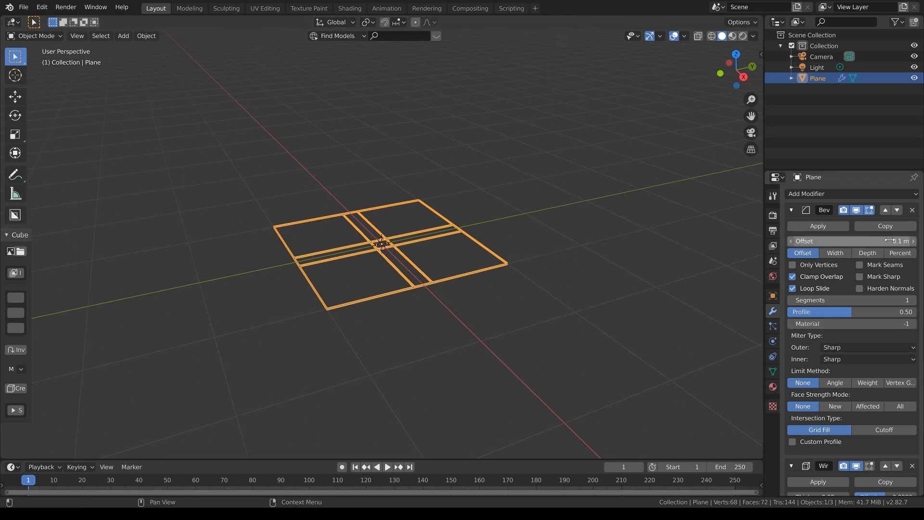
Step: Set the Bevel modifier's offset to 0.28 m with 1 segment and enable Only Vertices
{"action": "left_click", "coordinate": [896, 240]}
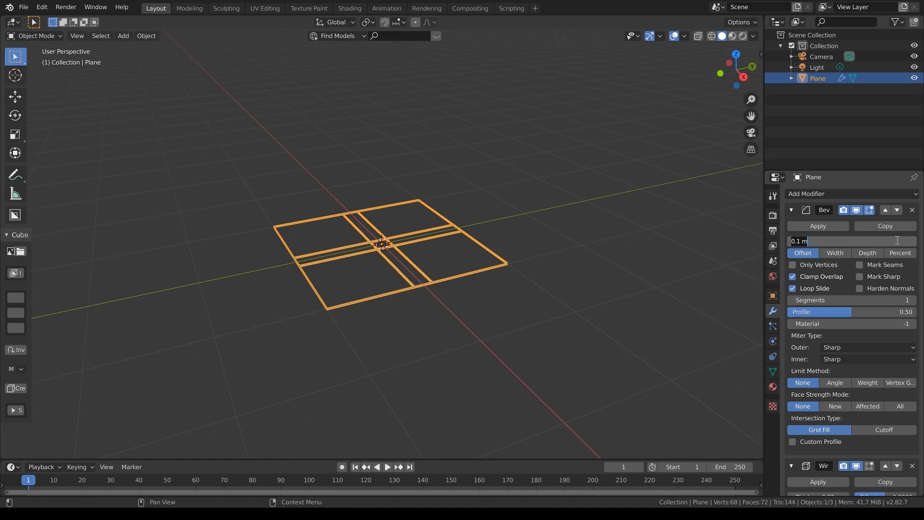
{"action": "key", "text": "BackSpace"}
{"action": "type", "text": ".28"}
{"action": "key", "text": "Return"}
{"action": "left_click", "coordinate": [895, 300]}
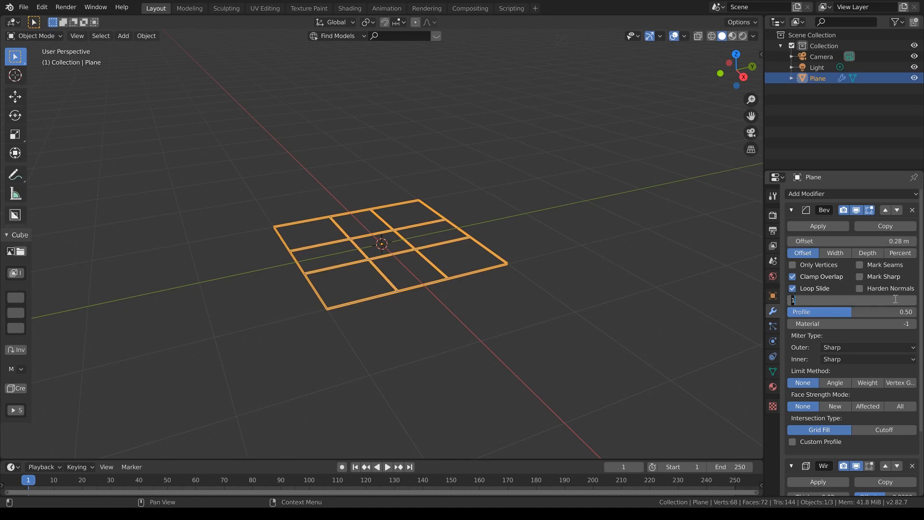
{"action": "type", "text": "1"}
{"action": "key", "text": "Return"}
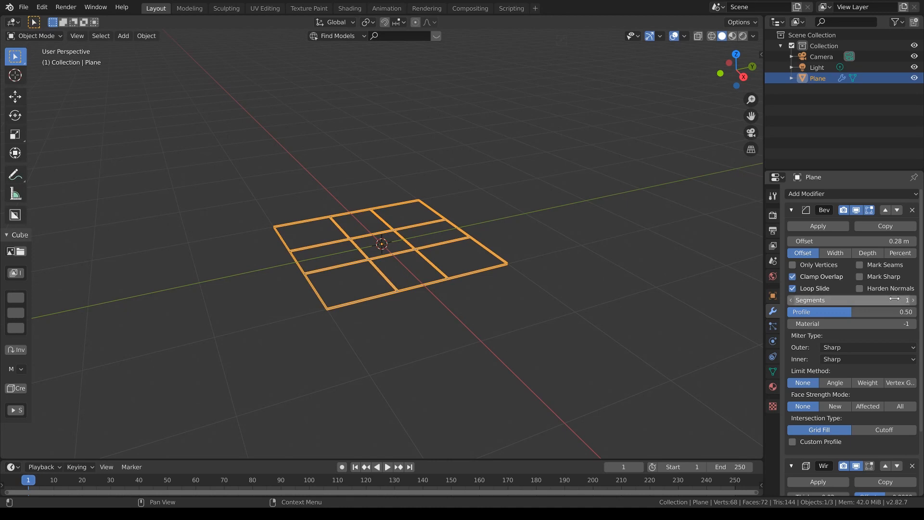
{"action": "left_click", "coordinate": [793, 265]}
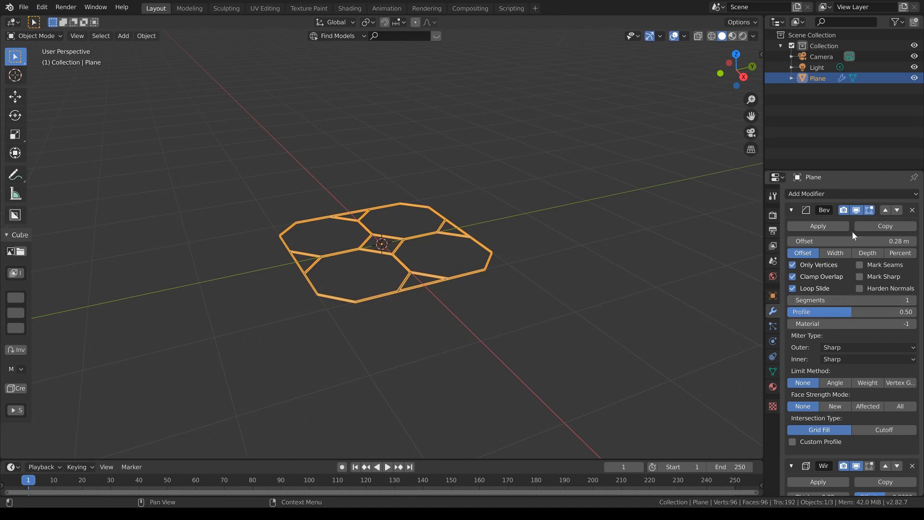
Step: Collapse the existing modifiers, add a second Bevel modifier and move it above the Wireframe modifier
{"action": "left_click", "coordinate": [792, 211]}
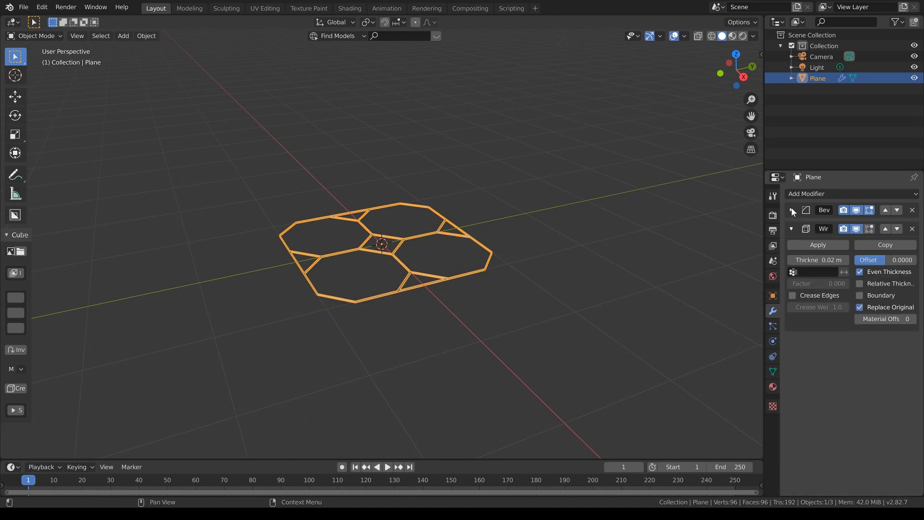
{"action": "left_click", "coordinate": [792, 228]}
{"action": "left_click", "coordinate": [836, 194]}
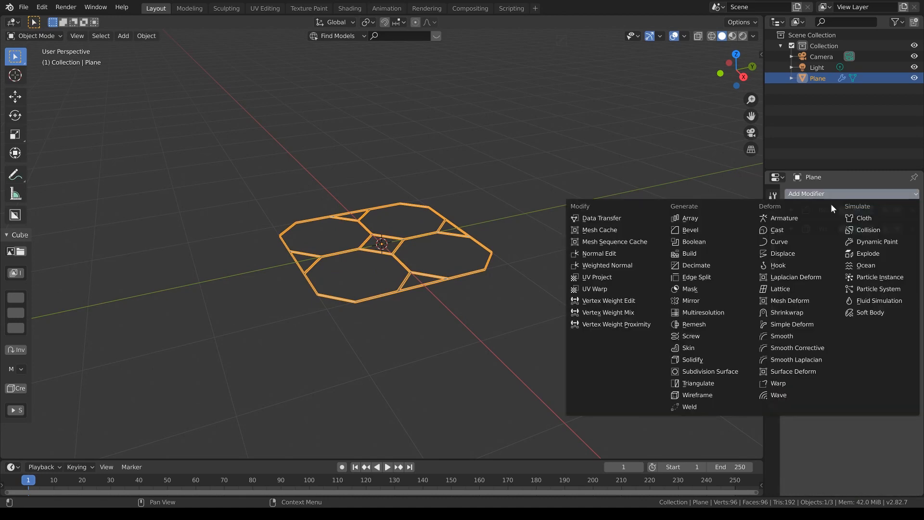
{"action": "left_click", "coordinate": [711, 233]}
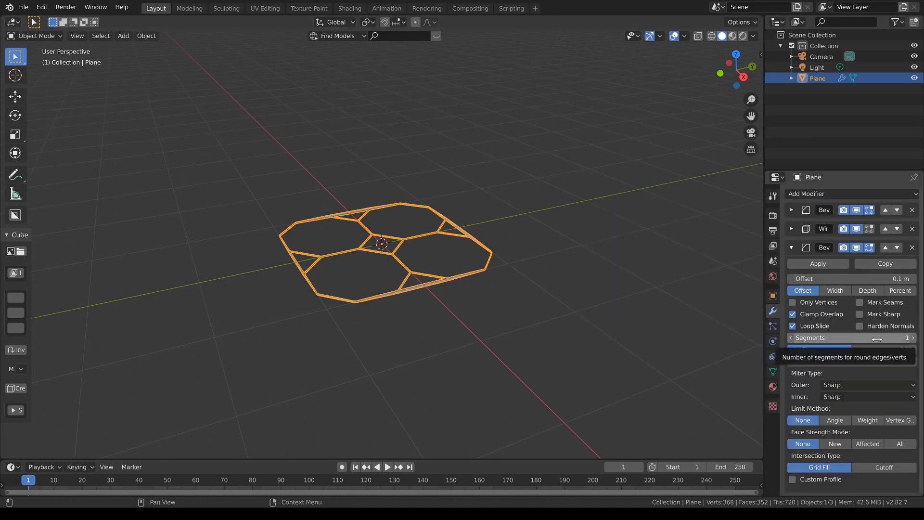
{"action": "left_click", "coordinate": [885, 248]}
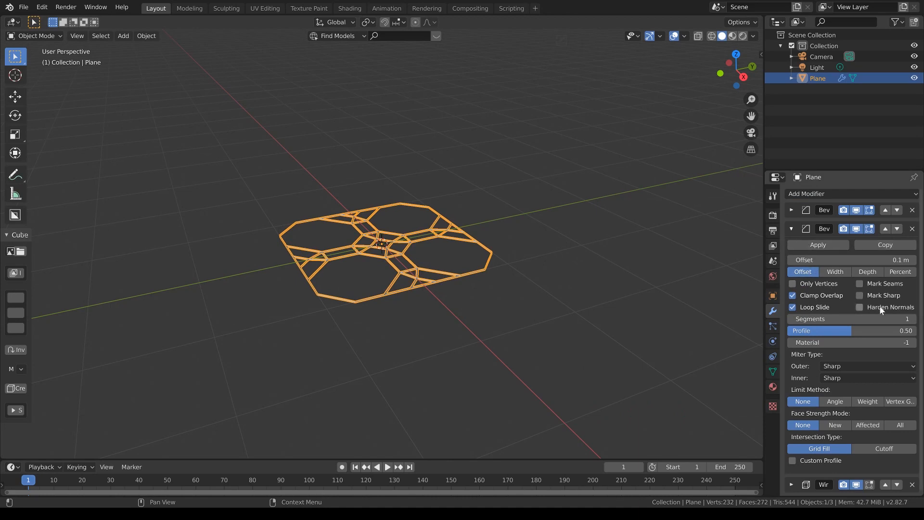
Step: Set the second Bevel modifier's offset to 0.15 m and its segments to 3
{"action": "left_click", "coordinate": [885, 260]}
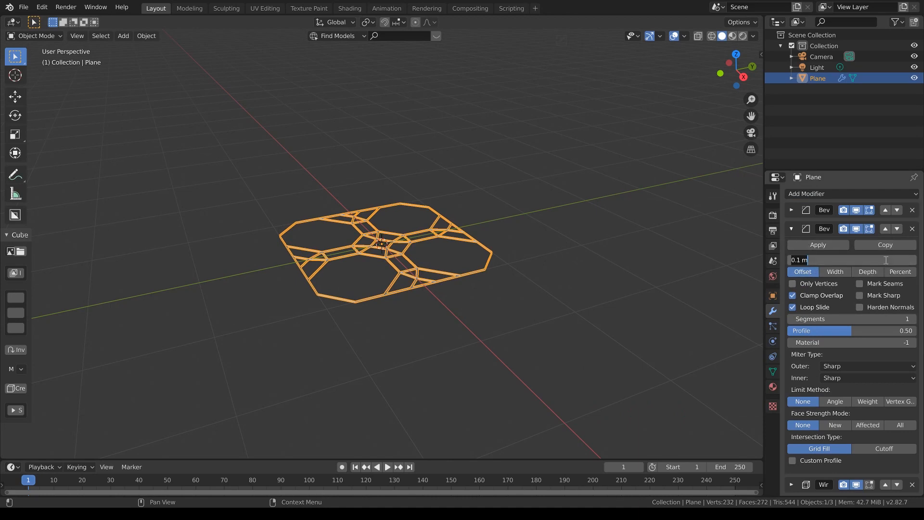
{"action": "type", "text": ".15"}
{"action": "key", "text": "Return"}
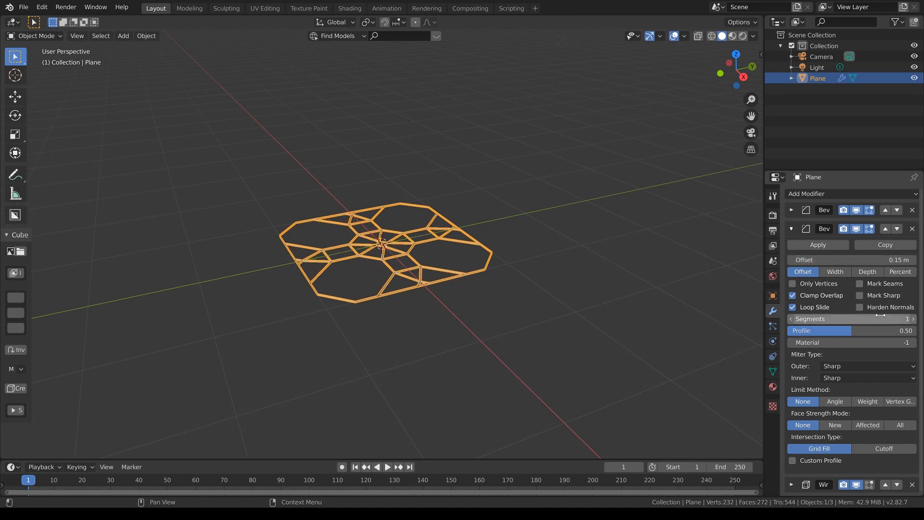
{"action": "left_click", "coordinate": [881, 317]}
{"action": "type", "text": "3"}
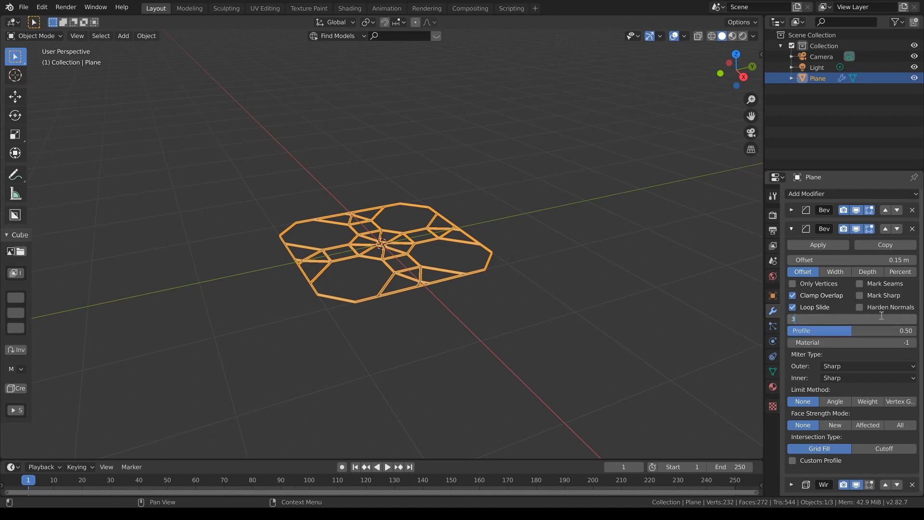
{"action": "key", "text": "Return"}
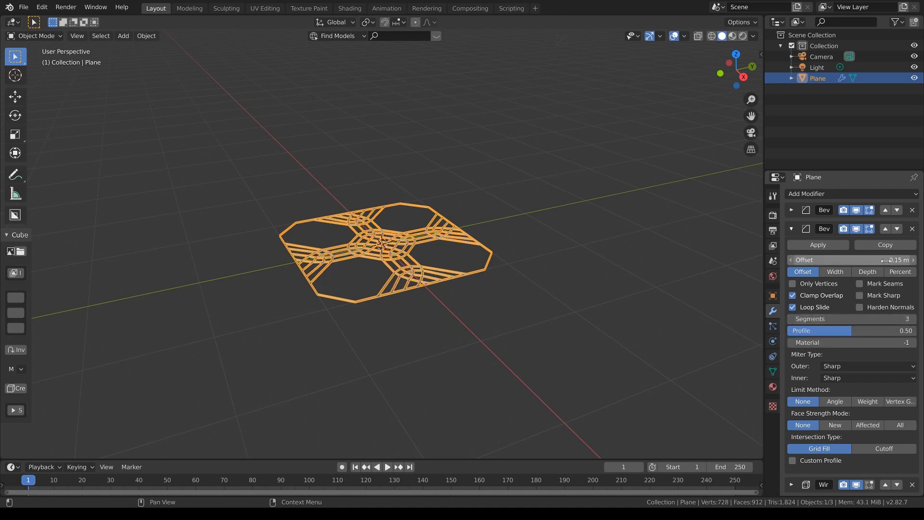
Step: Collapse the second Bevel, add a third Bevel modifier and move it directly above the Wireframe modifier
{"action": "left_click", "coordinate": [792, 229]}
{"action": "left_click", "coordinate": [839, 196]}
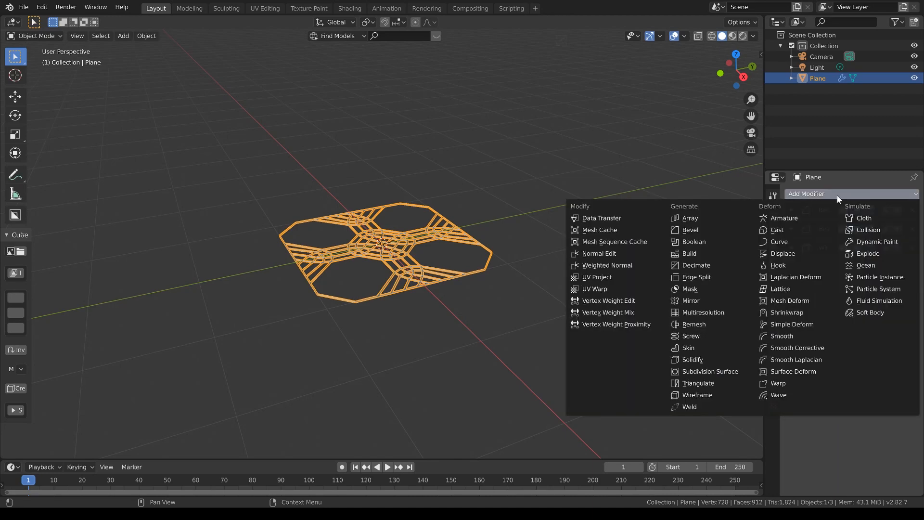
{"action": "left_click", "coordinate": [730, 231]}
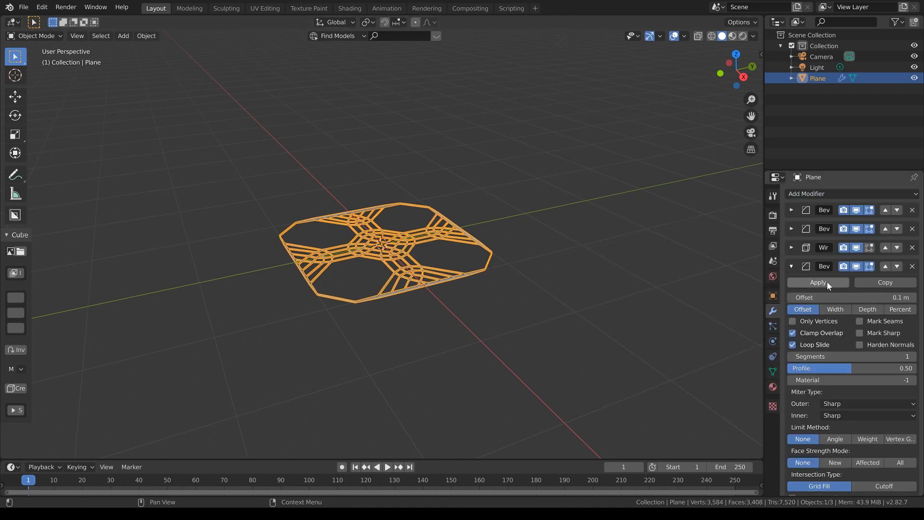
{"action": "left_click", "coordinate": [884, 266]}
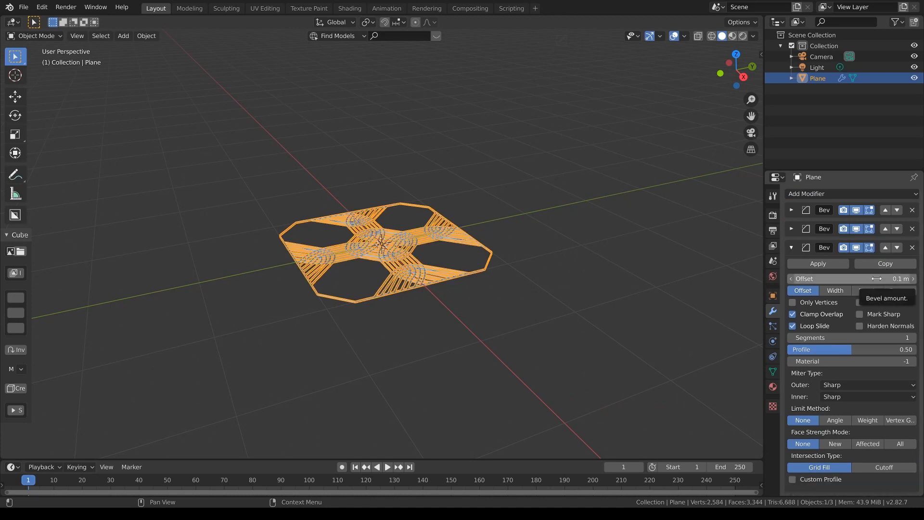
Step: Set the third Bevel modifier's offset to 0.05 m and its segments to 5
{"action": "left_click", "coordinate": [876, 279]}
{"action": "type", "text": ".05"}
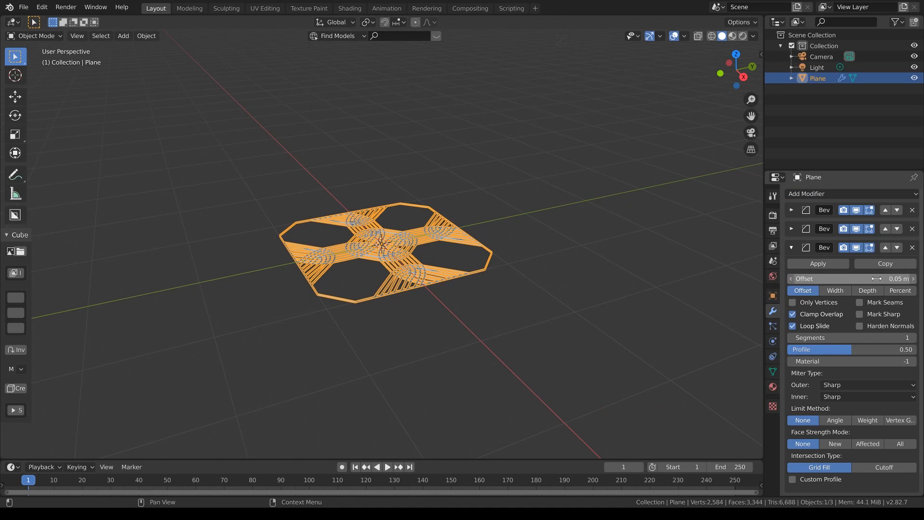
{"action": "key", "text": "Return"}
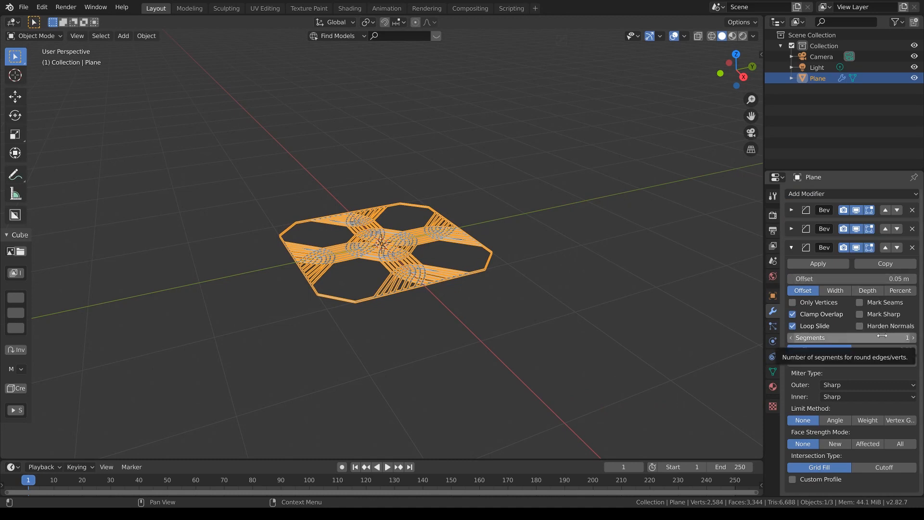
{"action": "left_click", "coordinate": [882, 336]}
{"action": "type", "text": "5"}
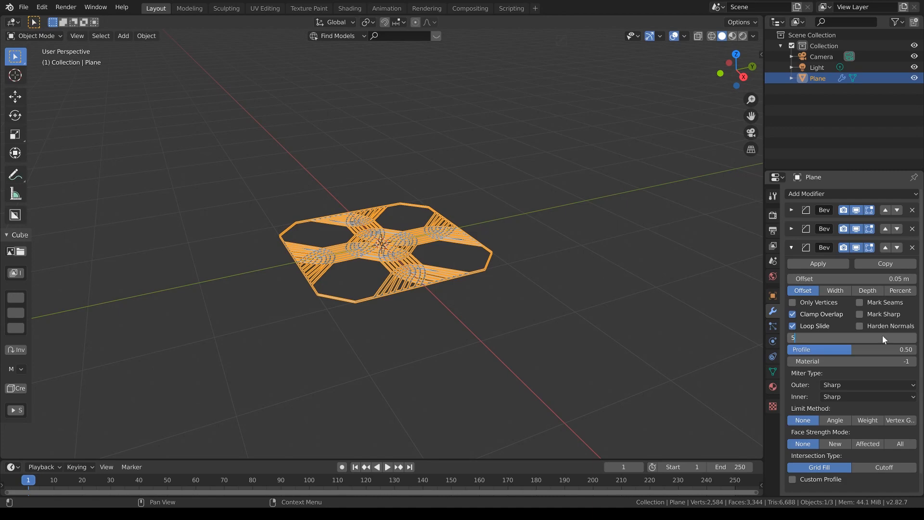
{"action": "key", "text": "Return"}
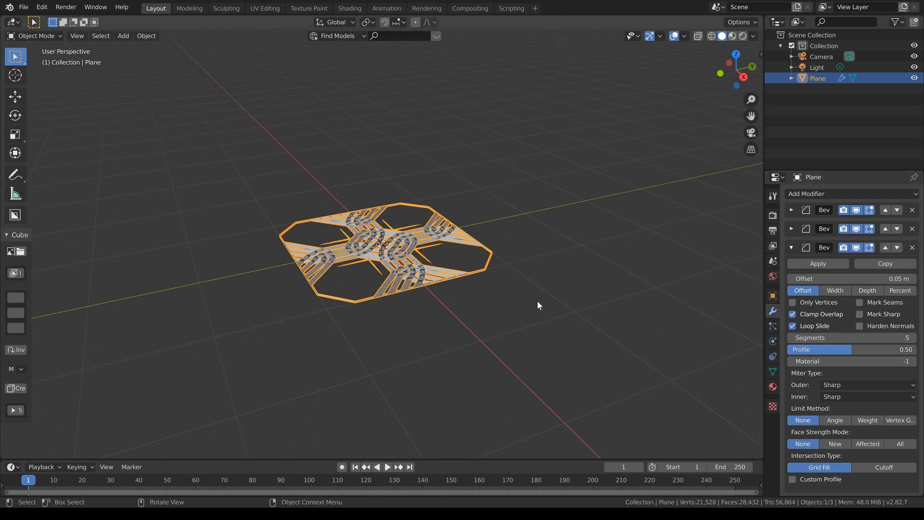
{"action": "scroll", "coordinate": [535, 300], "scroll_direction": "up", "scroll_amount": 4}
{"action": "mouse_move", "coordinate": [535, 299]}
{"action": "middle_mouse_down"}
{"action": "mouse_move", "coordinate": [579, 300]}
{"action": "mouse_move", "coordinate": [588, 315]}
{"action": "mouse_move", "coordinate": [535, 313]}
{"action": "mouse_move", "coordinate": [539, 301]}
{"action": "mouse_move", "coordinate": [567, 303]}
{"action": "middle_mouse_up"}
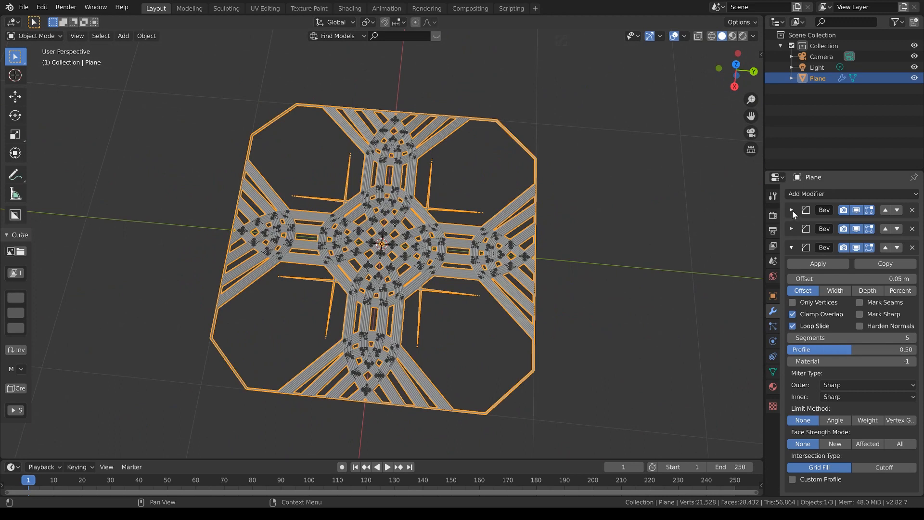
Step: Change the third Bevel modifier's segments to 4 and its offset to 0.02 m
{"action": "left_click", "coordinate": [791, 247]}
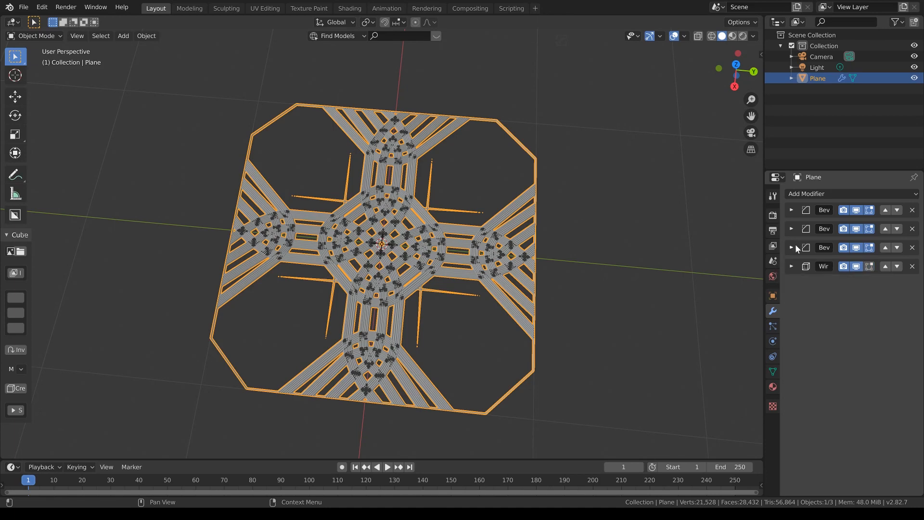
{"action": "left_click", "coordinate": [792, 249]}
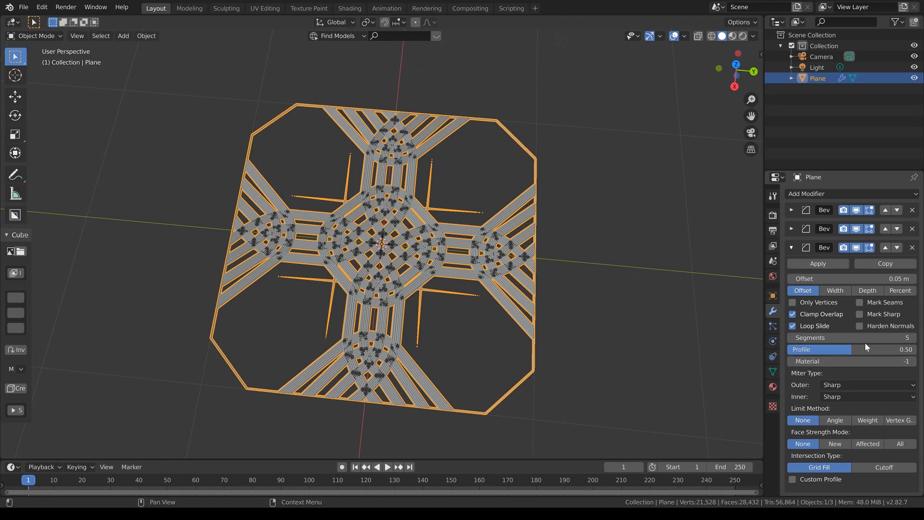
{"action": "key", "text": "BackSpace"}
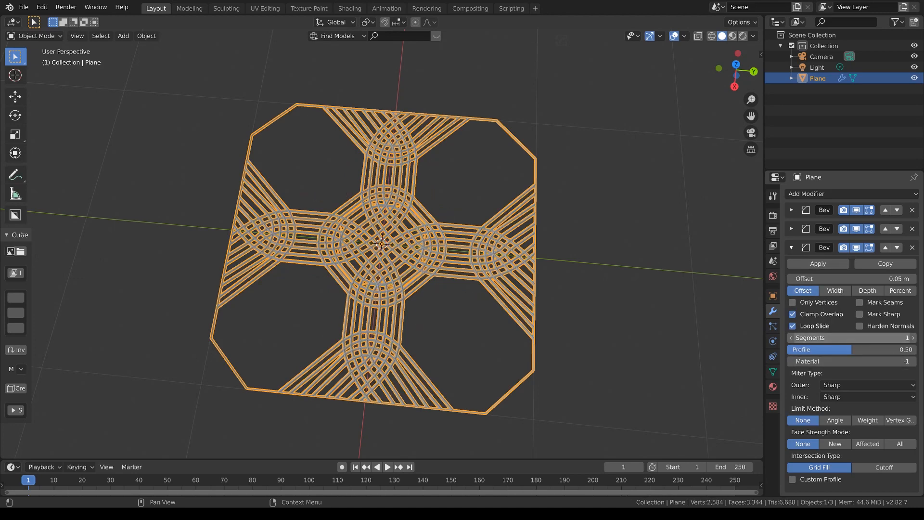
{"action": "scroll", "coordinate": [851, 338], "scroll_direction": "up", "scroll_amount": 3, "text": "ctrl"}
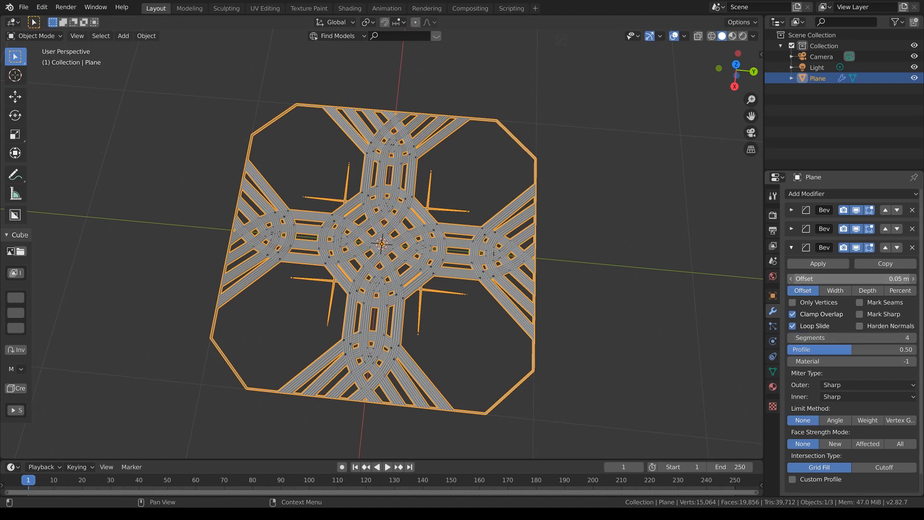
{"action": "scroll", "coordinate": [851, 279], "scroll_direction": "up", "scroll_amount": 1, "text": "ctrl"}
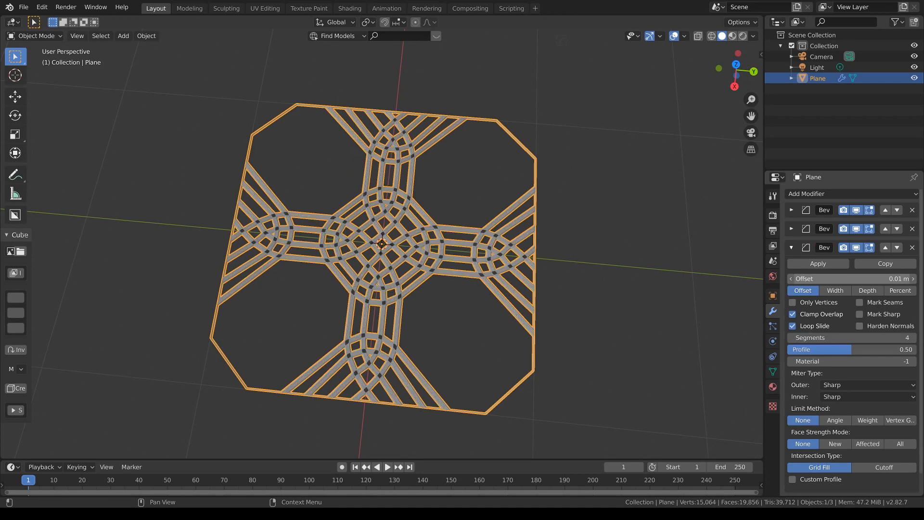
{"action": "scroll", "coordinate": [851, 279], "scroll_direction": "down", "scroll_amount": 2, "text": "ctrl"}
{"action": "left_click", "coordinate": [914, 278]}
Step: Deselect the plane and, in top view, add a UV sphere at the centre of the pattern
{"action": "key", "text": "KP_6"}
{"action": "key", "text": "KP_6"}
{"action": "key", "text": "KP_6"}
{"action": "key", "text": "KP_6"}
{"action": "key", "text": "KP_6"}
{"action": "key", "text": "KP_6"}
{"action": "key", "text": "KP_6"}
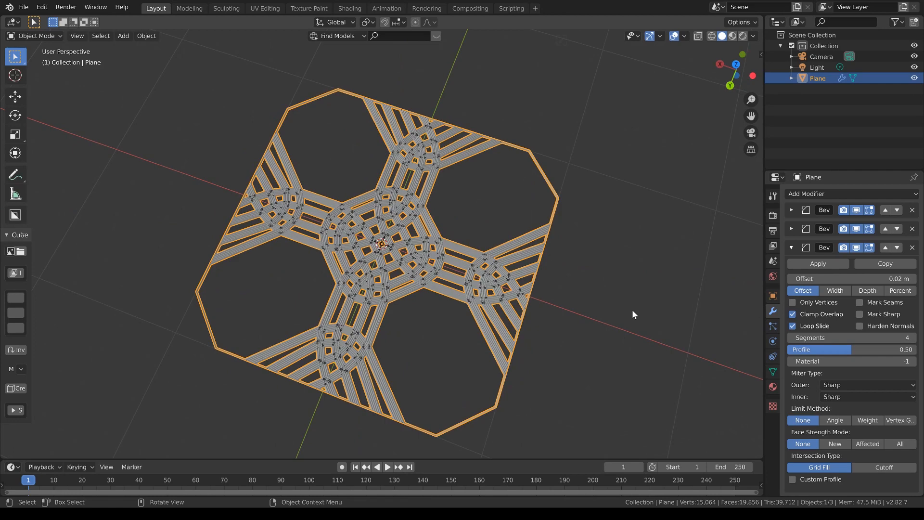
{"action": "key", "text": "KP_7"}
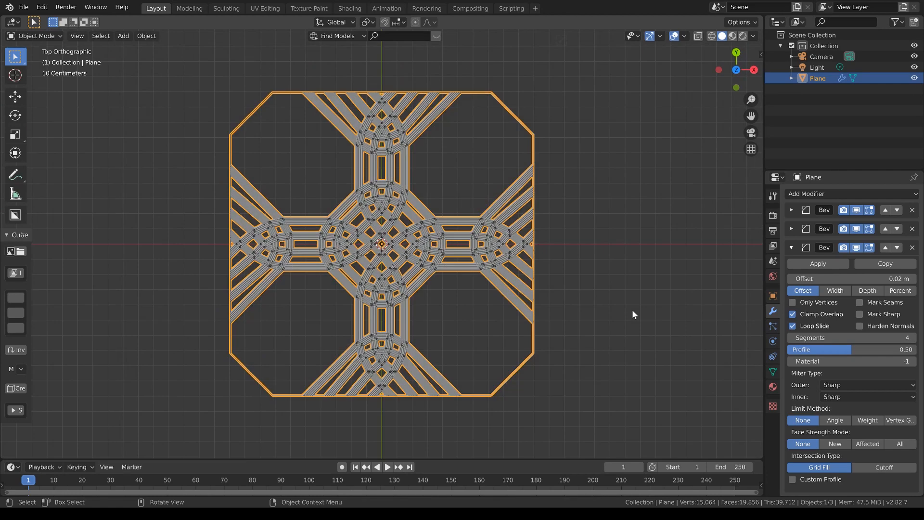
{"action": "left_click", "coordinate": [609, 278]}
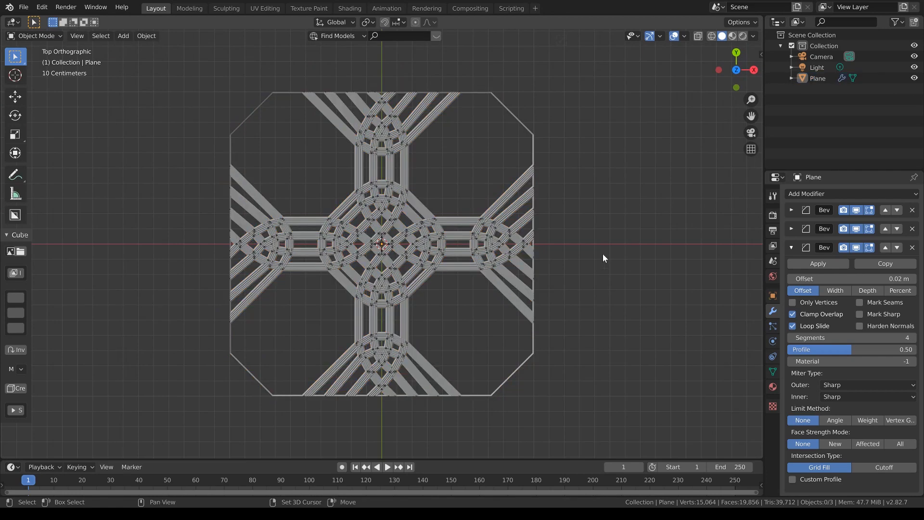
{"action": "key", "text": "shift+a"}
{"action": "mouse_move", "coordinate": [603, 253]}
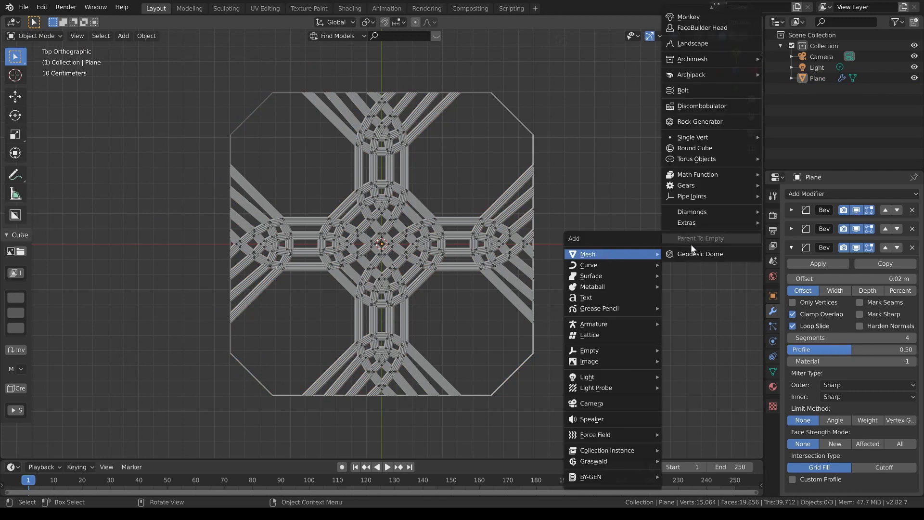
{"action": "scroll", "coordinate": [691, 244], "scroll_direction": "up", "scroll_amount": 10}
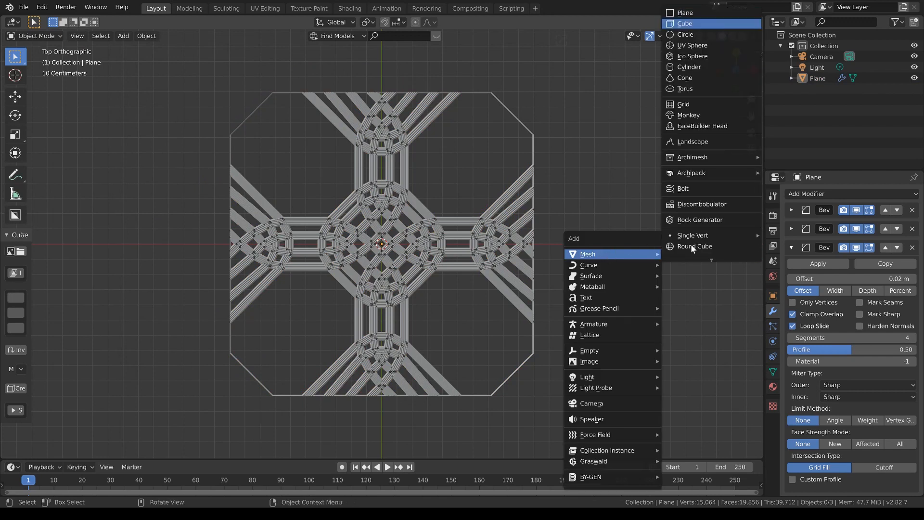
{"action": "left_click", "coordinate": [690, 47]}
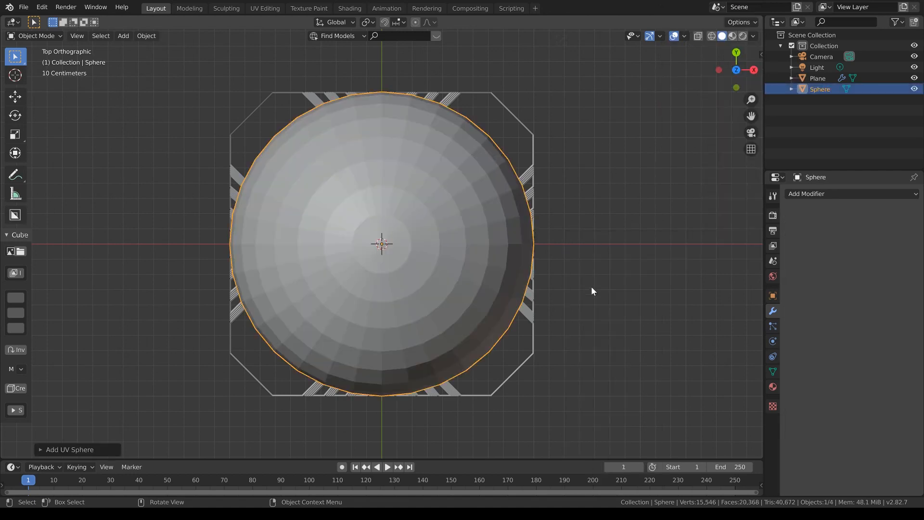
Step: Shade the sphere smooth and scale it down uniformly to about 0.033
{"action": "left_click", "coordinate": [146, 35]}
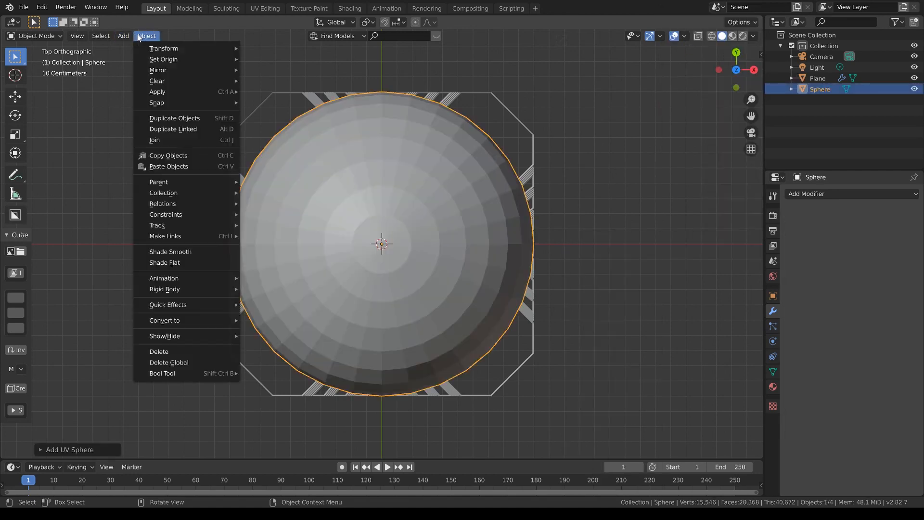
{"action": "left_click", "coordinate": [188, 253]}
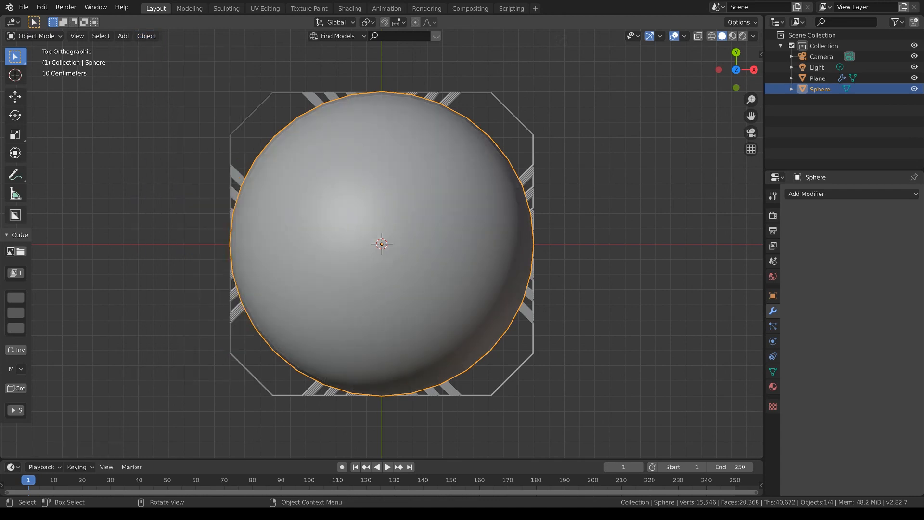
{"action": "key", "text": "s"}
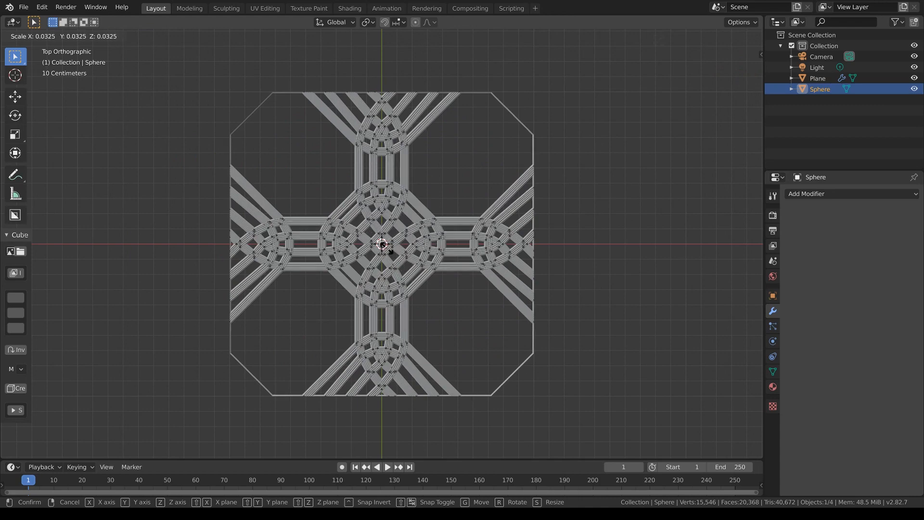
{"action": "left_click", "coordinate": [388, 250]}
Step: Select the patterned plane and set its object instancing method to Verts
{"action": "left_click", "coordinate": [425, 243]}
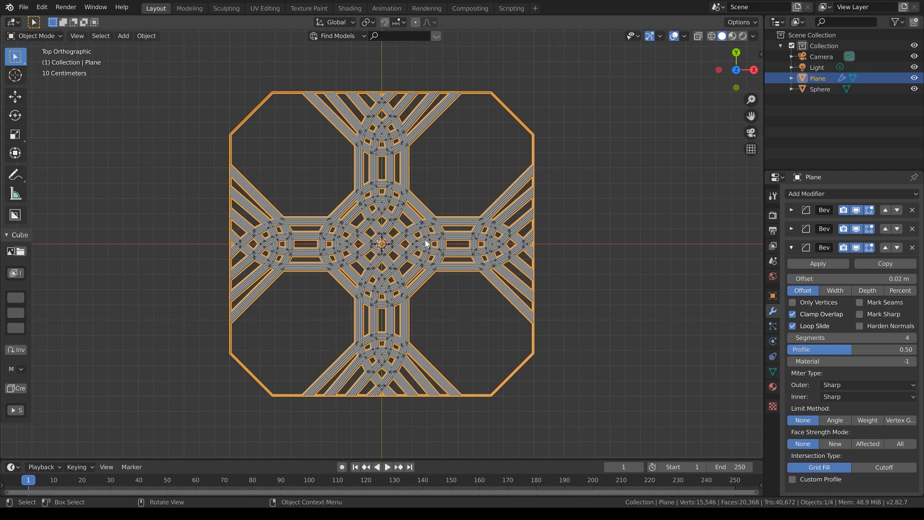
{"action": "left_click", "coordinate": [773, 296]}
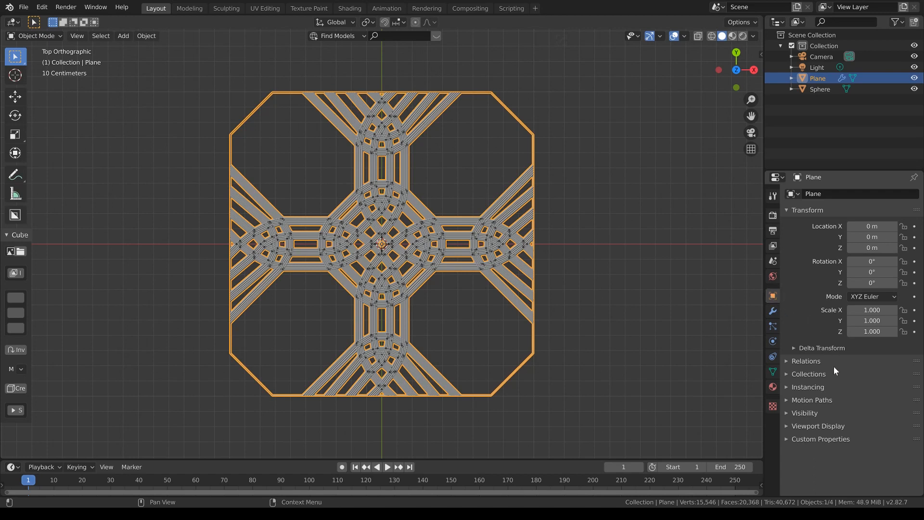
{"action": "left_click", "coordinate": [788, 388]}
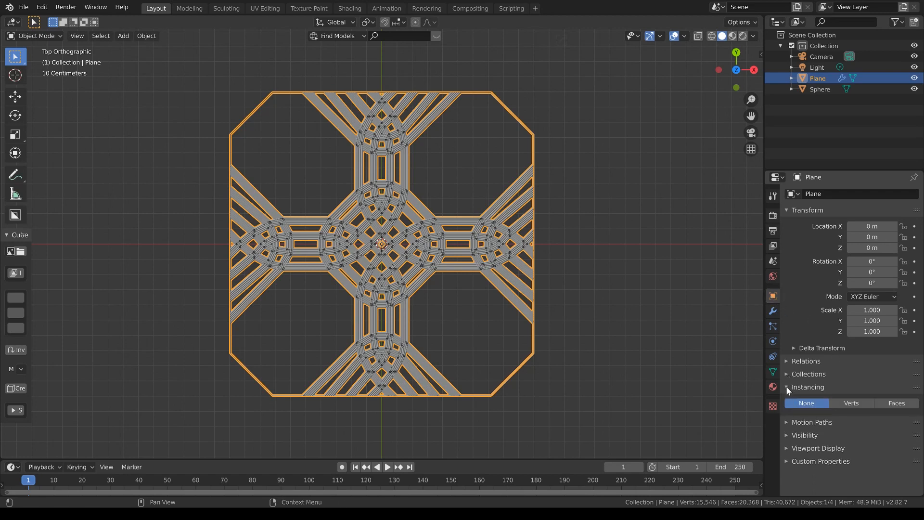
{"action": "left_click", "coordinate": [853, 406]}
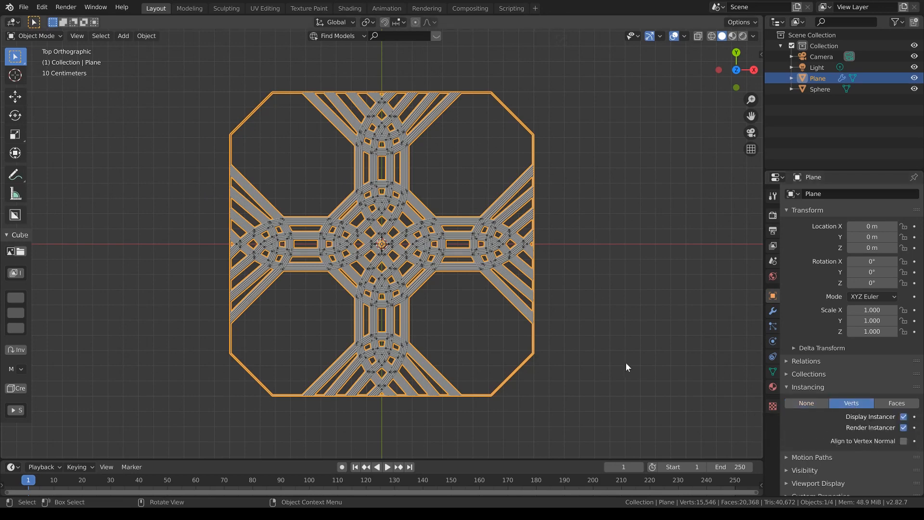
Step: Parent the sphere to the plane using the Object option, with the plane as the active object
{"action": "left_click", "coordinate": [381, 244]}
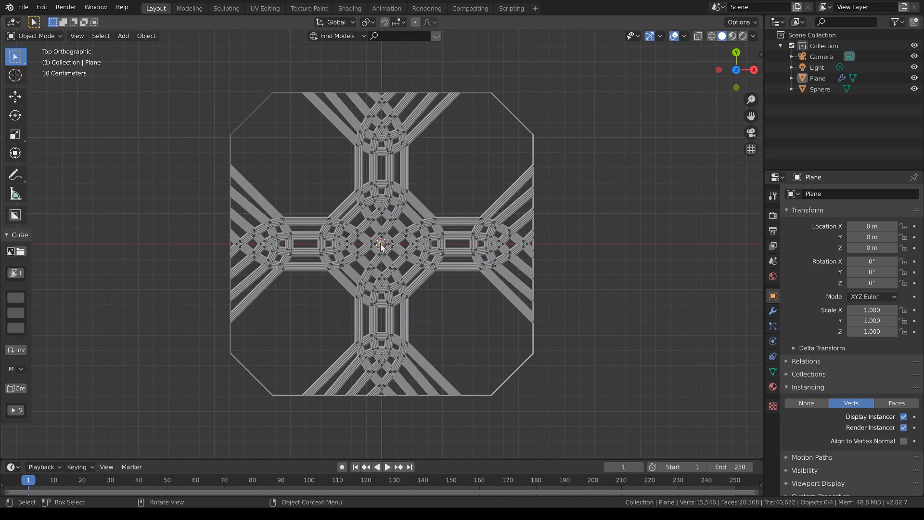
{"action": "left_click", "coordinate": [439, 239], "text": "shift"}
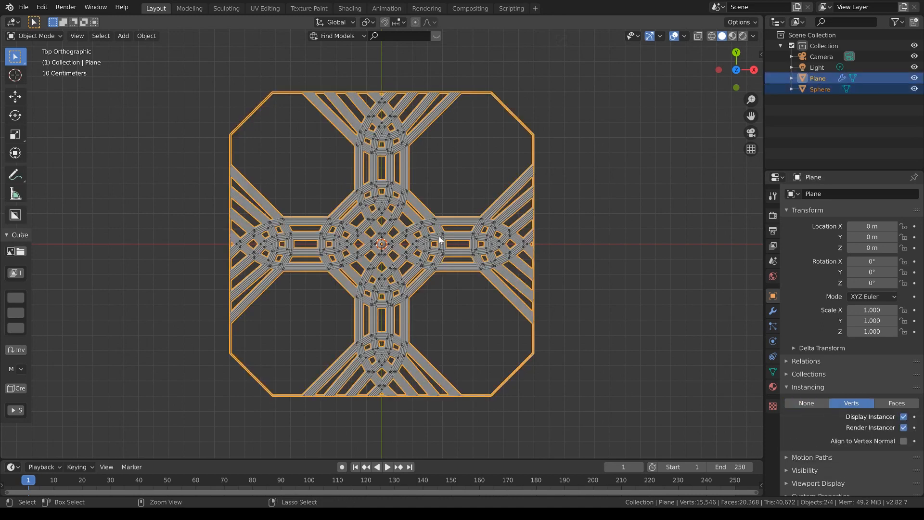
{"action": "key", "text": "ctrl+p"}
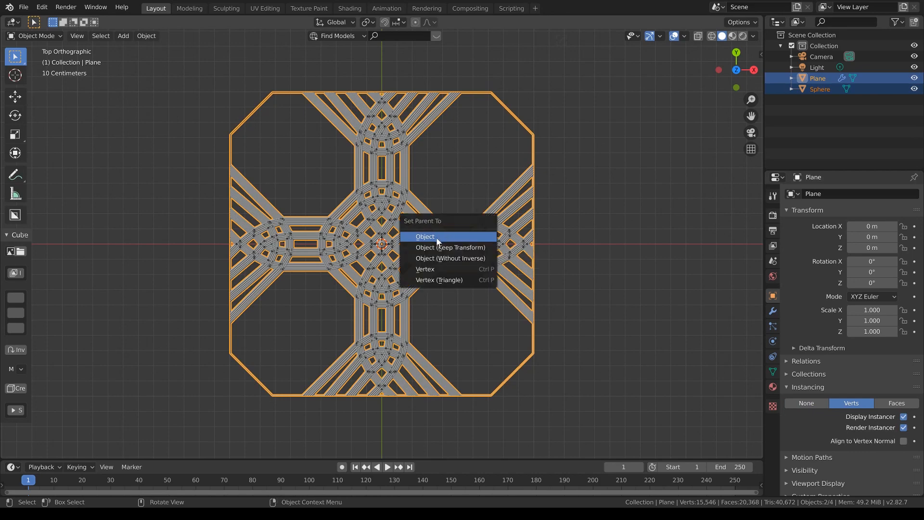
{"action": "left_click", "coordinate": [438, 238]}
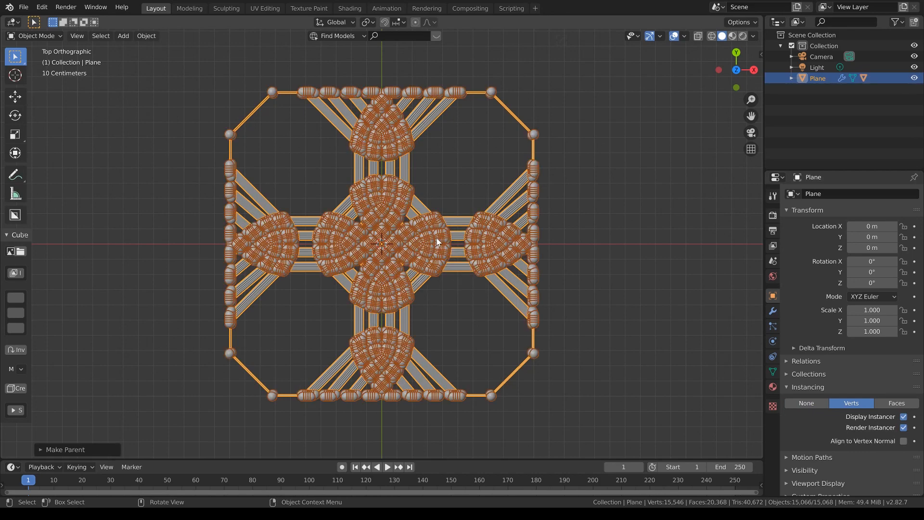
Step: Select the original sphere at the centre and scale it down until its scale is about 0.008
{"action": "left_click", "coordinate": [382, 245]}
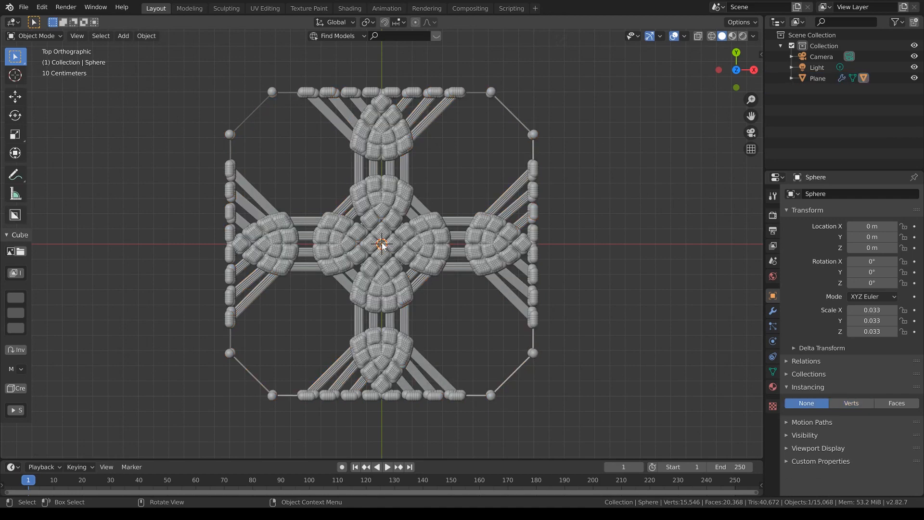
{"action": "scroll", "coordinate": [476, 275], "scroll_direction": "up", "scroll_amount": 5}
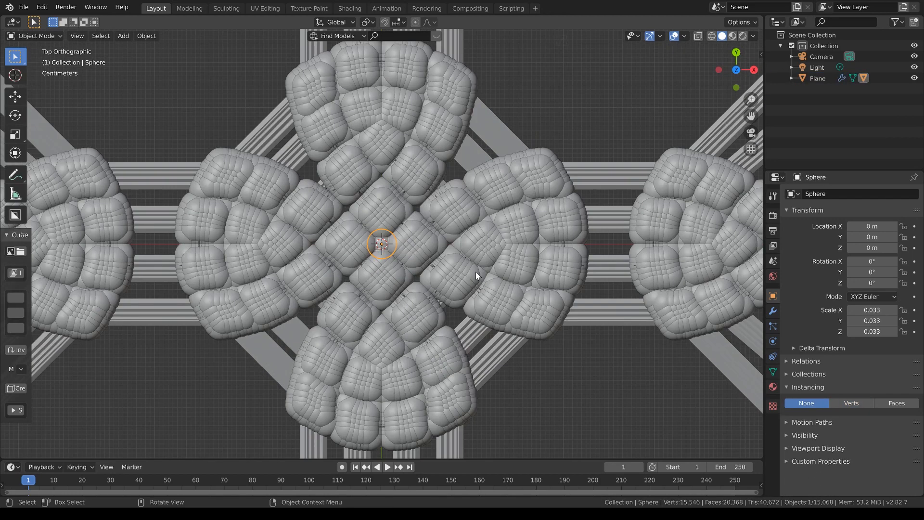
{"action": "key", "text": "s"}
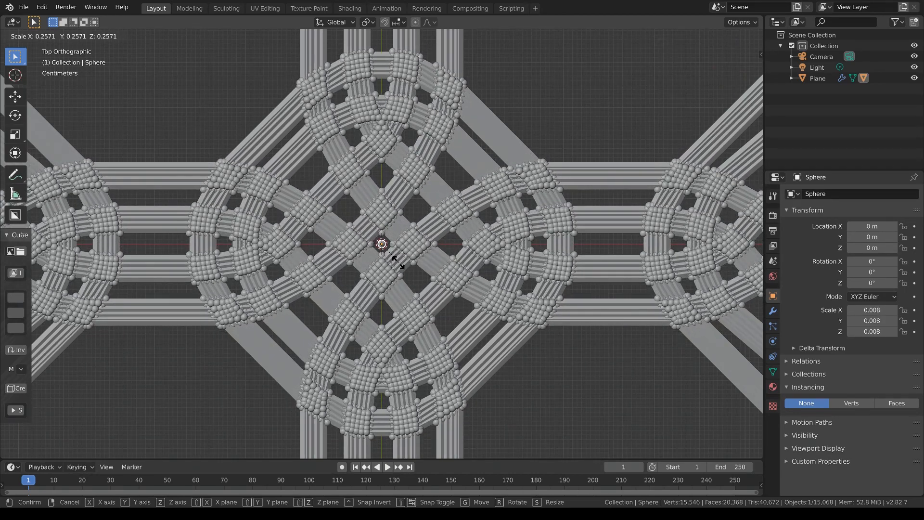
{"action": "left_click", "coordinate": [395, 263]}
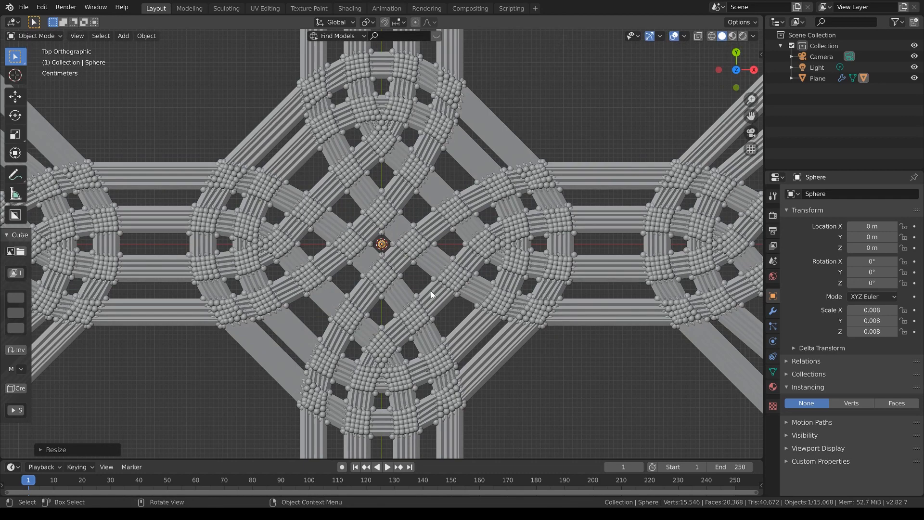
Step: Switch the viewport to rendered shading and clear the selection of the plane
{"action": "scroll", "coordinate": [431, 290], "scroll_direction": "down", "scroll_amount": 6}
{"action": "scroll", "coordinate": [430, 290], "scroll_direction": "up", "scroll_amount": 2}
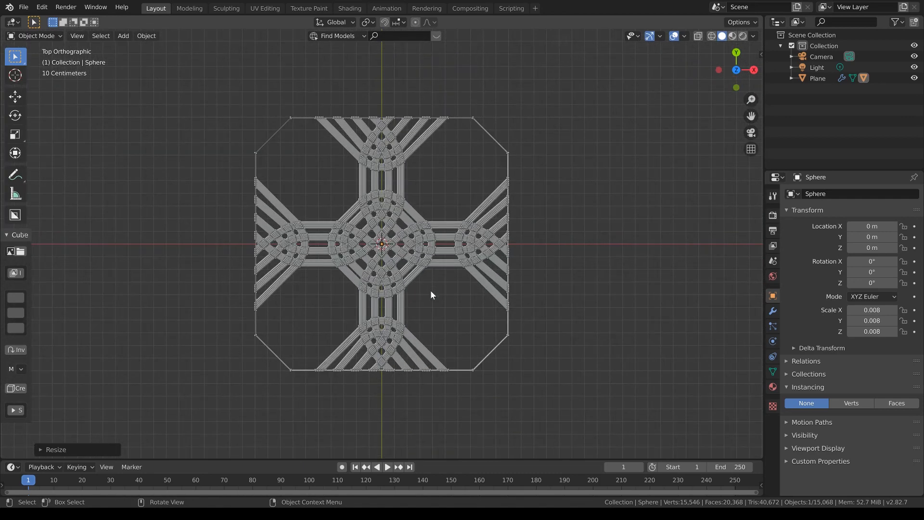
{"action": "left_click", "coordinate": [431, 290]}
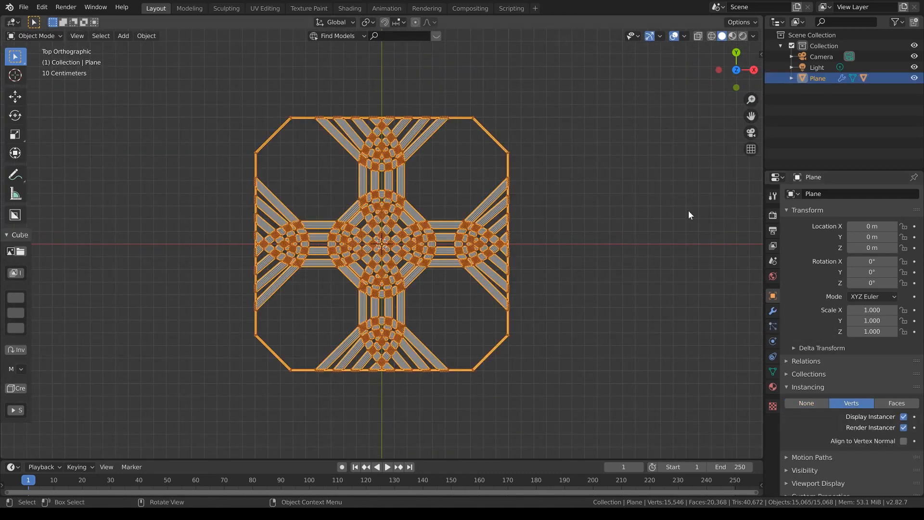
{"action": "left_click", "coordinate": [743, 36]}
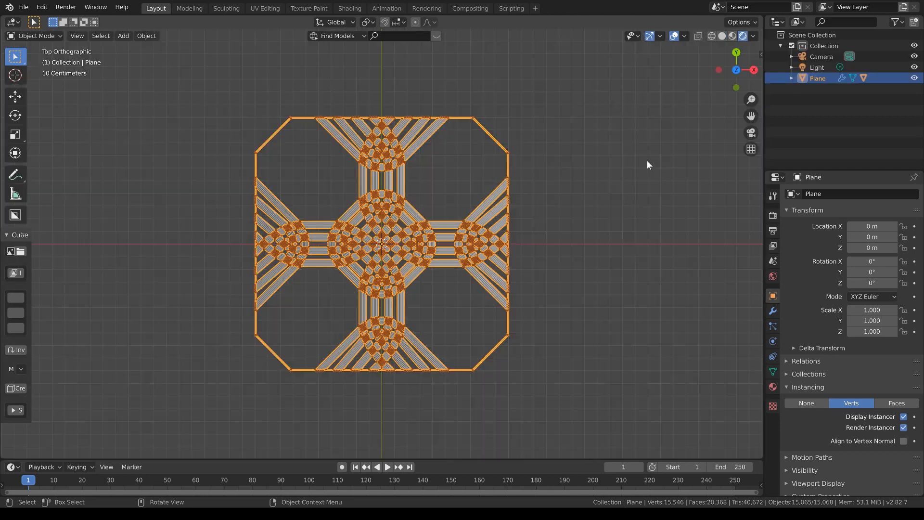
{"action": "left_click", "coordinate": [576, 321]}
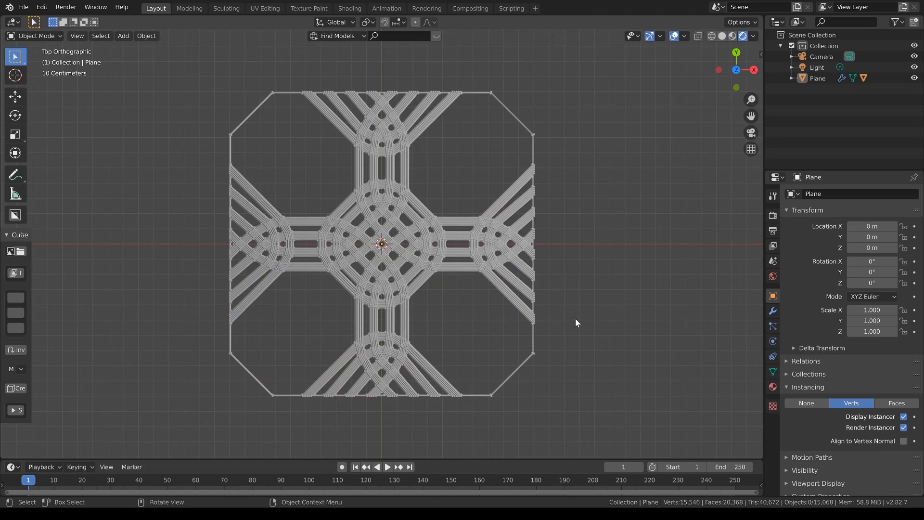
Step: Select the plane, enlarge the timeline area and turn it into a Shader Editor
{"action": "scroll", "coordinate": [575, 321], "scroll_direction": "up", "scroll_amount": 1}
{"action": "left_click", "coordinate": [463, 270]}
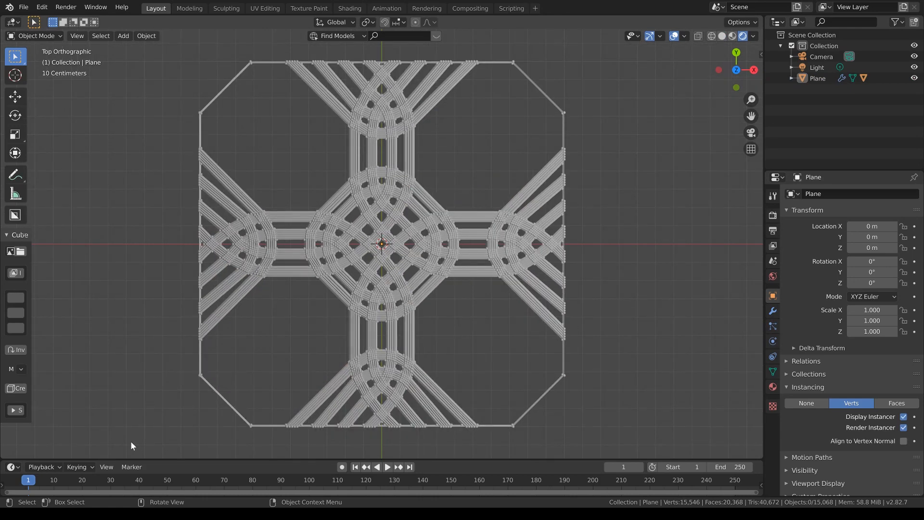
{"action": "left_click_drag", "start_coordinate": [131, 459], "coordinate": [126, 407]}
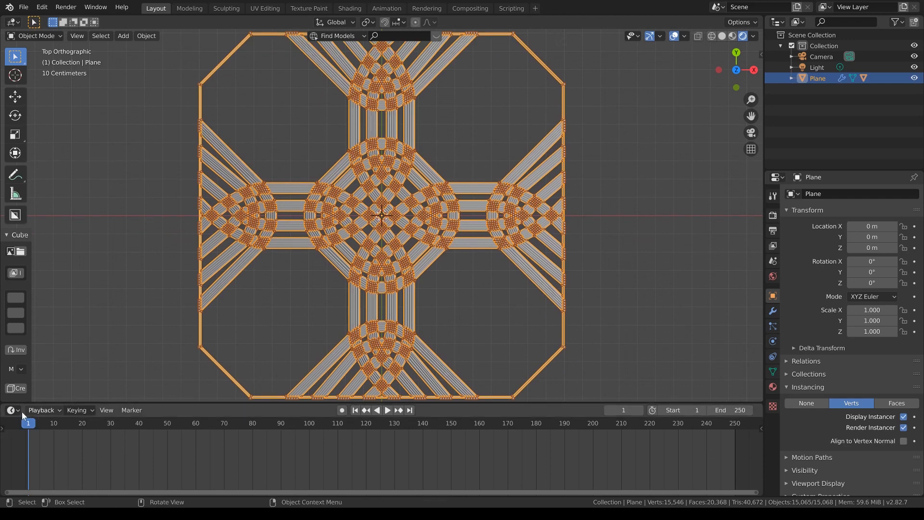
{"action": "left_click", "coordinate": [15, 410]}
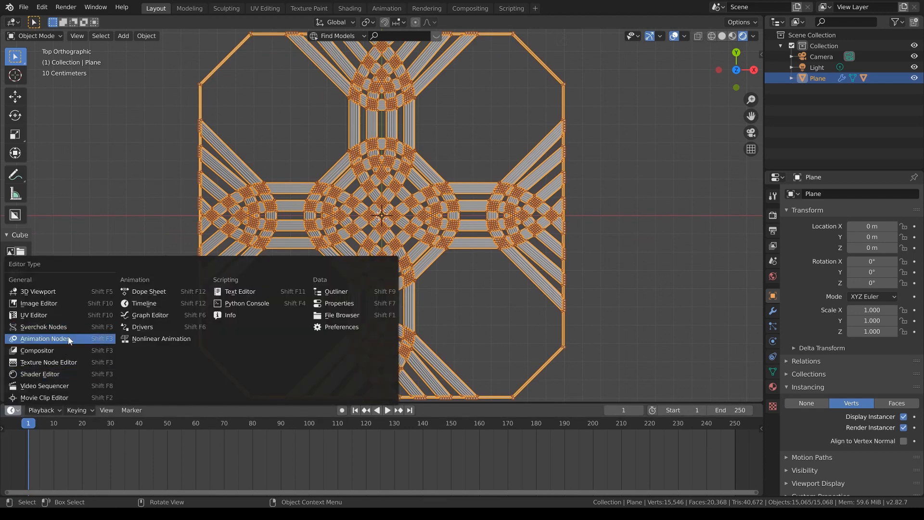
{"action": "left_click", "coordinate": [64, 374]}
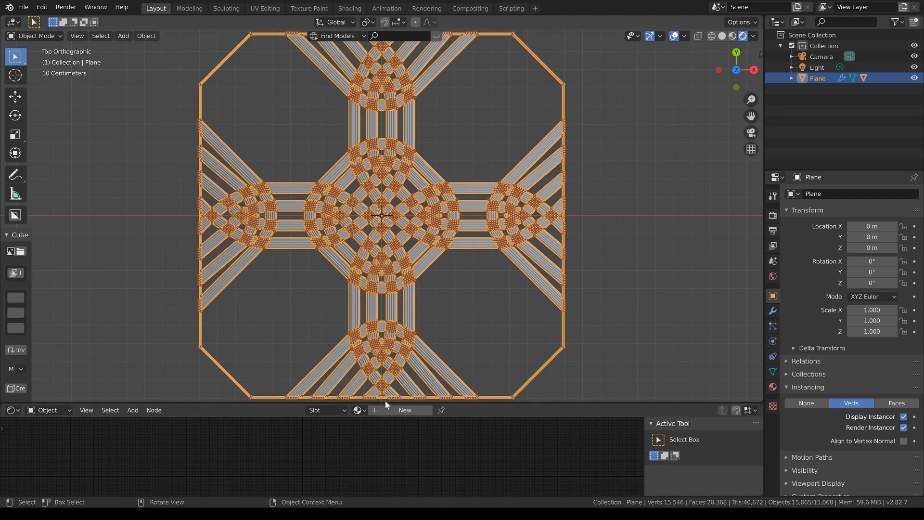
Step: Create a new material for the plane, enlarge the Shader Editor and reposition the Principled BSDF and Material Output nodes
{"action": "left_click", "coordinate": [399, 411]}
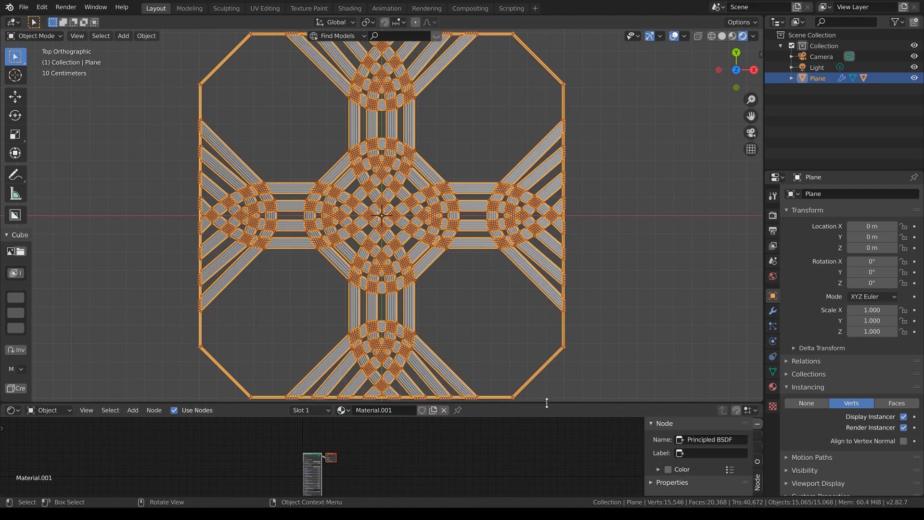
{"action": "left_click_drag", "start_coordinate": [547, 402], "coordinate": [549, 304]}
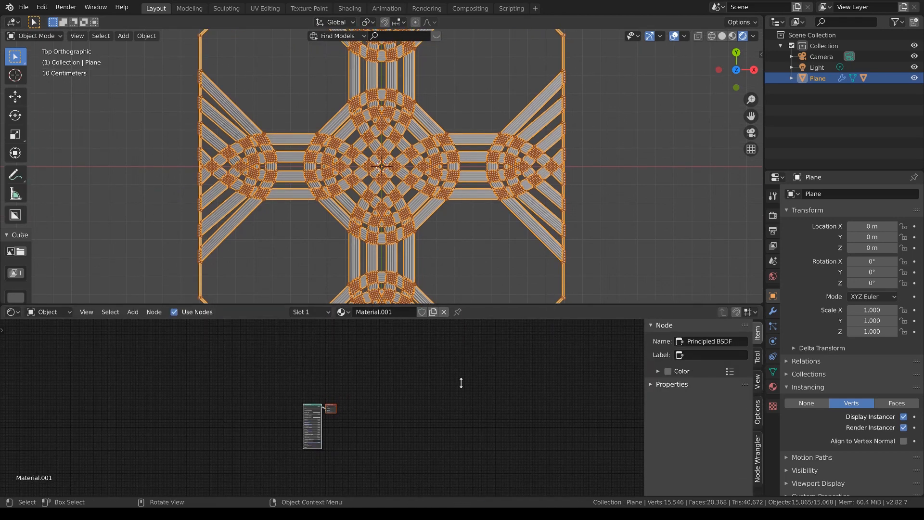
{"action": "scroll", "coordinate": [374, 439], "scroll_direction": "up", "scroll_amount": 6}
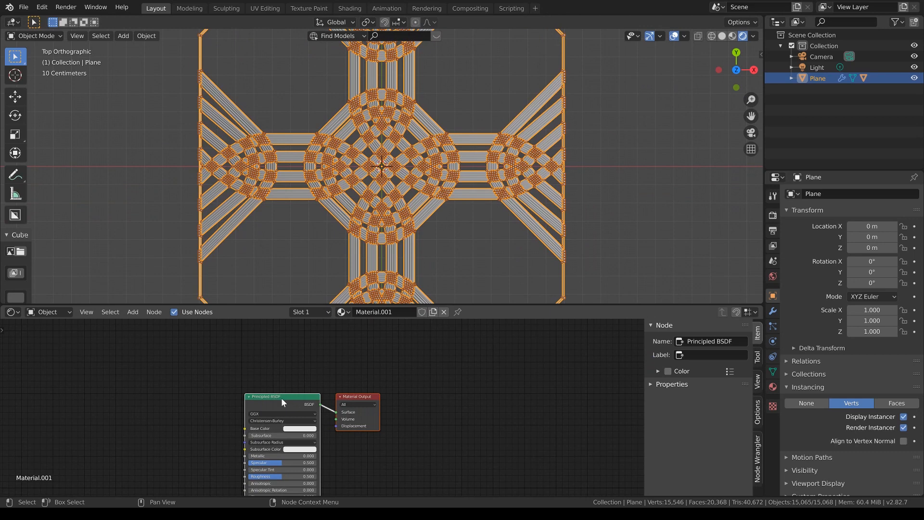
{"action": "left_click_drag", "start_coordinate": [281, 398], "coordinate": [345, 340]}
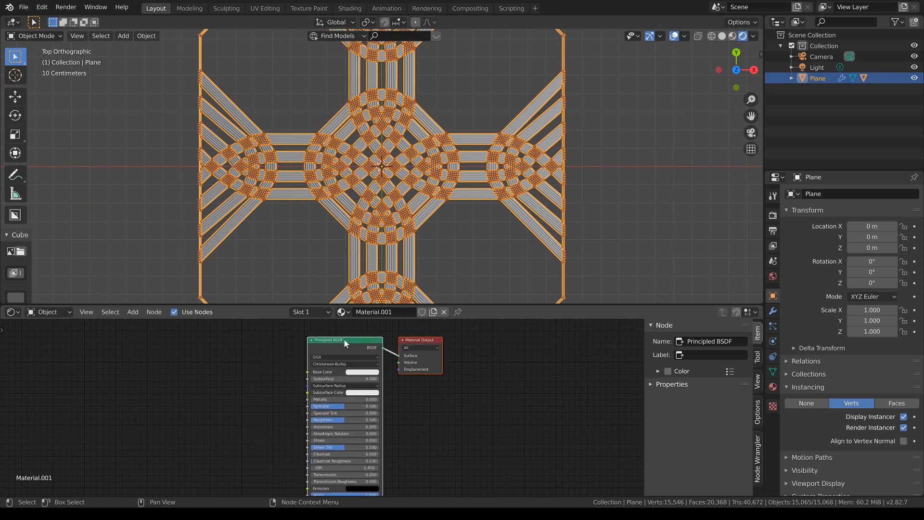
Step: Add a ColorRamp node and connect its Color output to the Principled BSDF's Base Color
{"action": "key", "text": "shift+a"}
{"action": "left_click", "coordinate": [259, 376]}
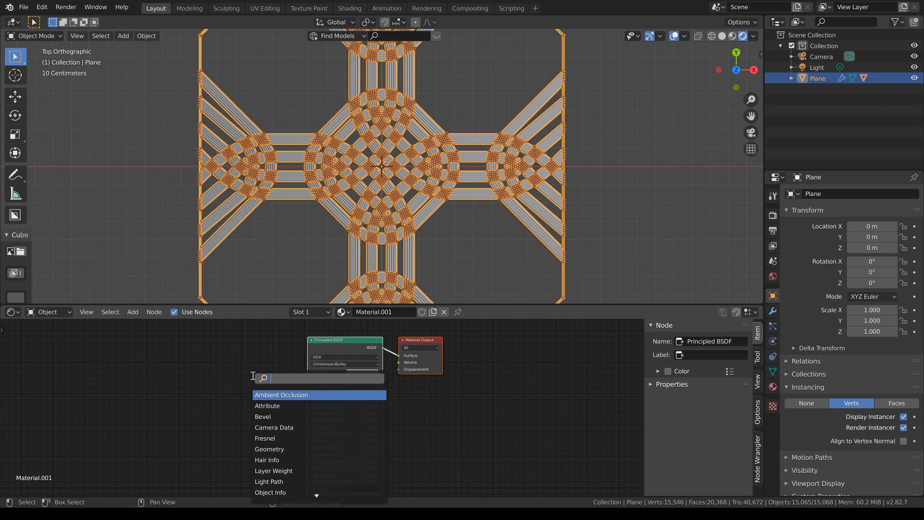
{"action": "type", "text": "colo"}
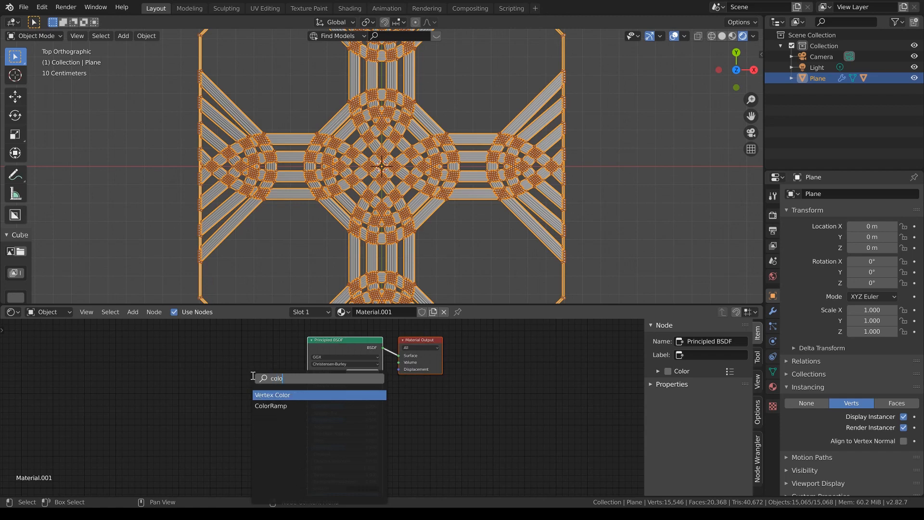
{"action": "left_click", "coordinate": [271, 406]}
{"action": "left_click", "coordinate": [250, 369]}
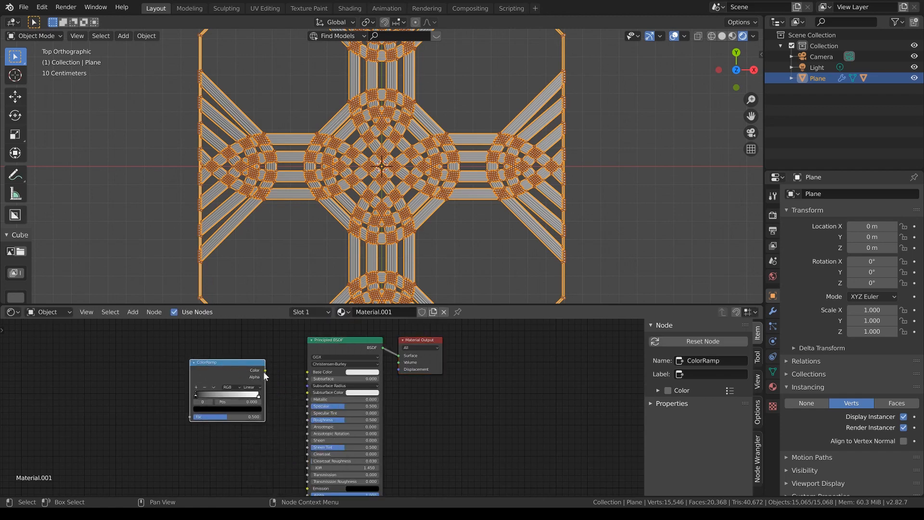
{"action": "left_click_drag", "start_coordinate": [265, 370], "coordinate": [308, 371]}
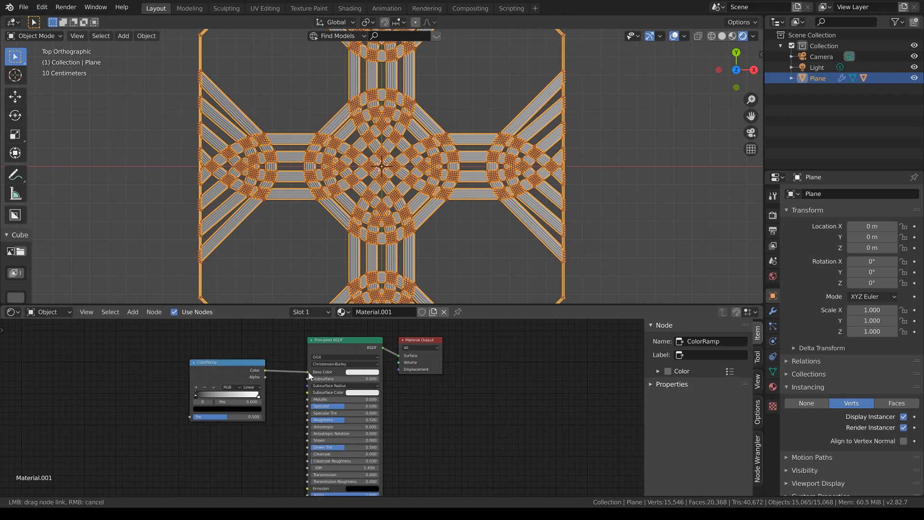
Step: Feed a new Musgrave Texture node into the ColorRamp's Fac input and raise the texture's Scale well above its default
{"action": "key", "text": "shift+a"}
{"action": "left_click", "coordinate": [139, 380]}
{"action": "type", "text": "m"}
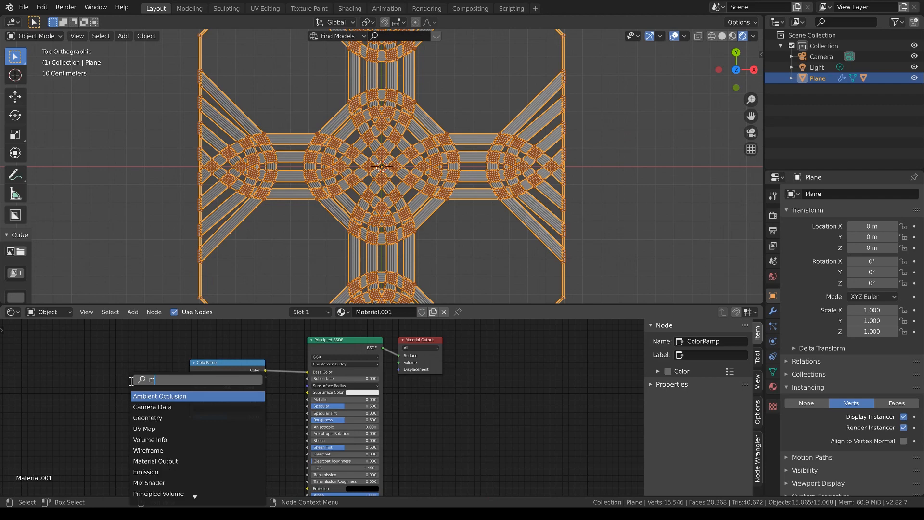
{"action": "type", "text": "usg"}
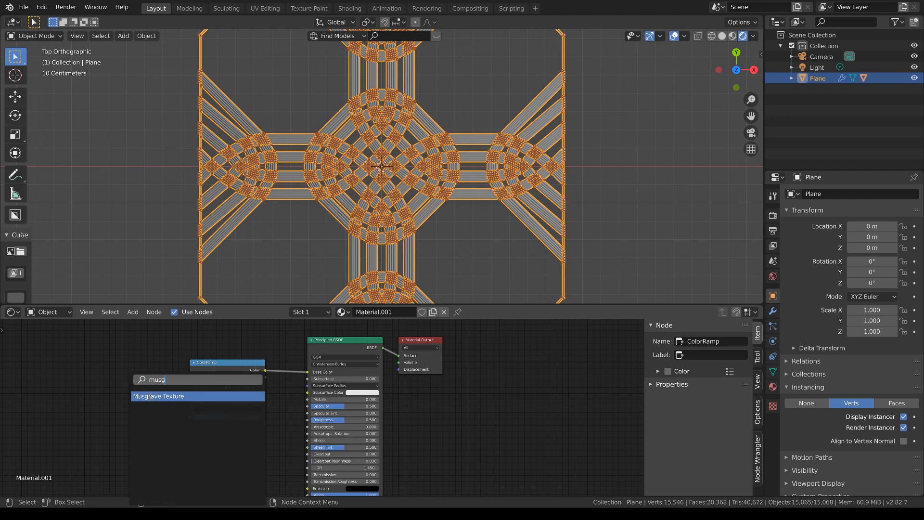
{"action": "left_click", "coordinate": [150, 395]}
{"action": "left_click", "coordinate": [134, 384]}
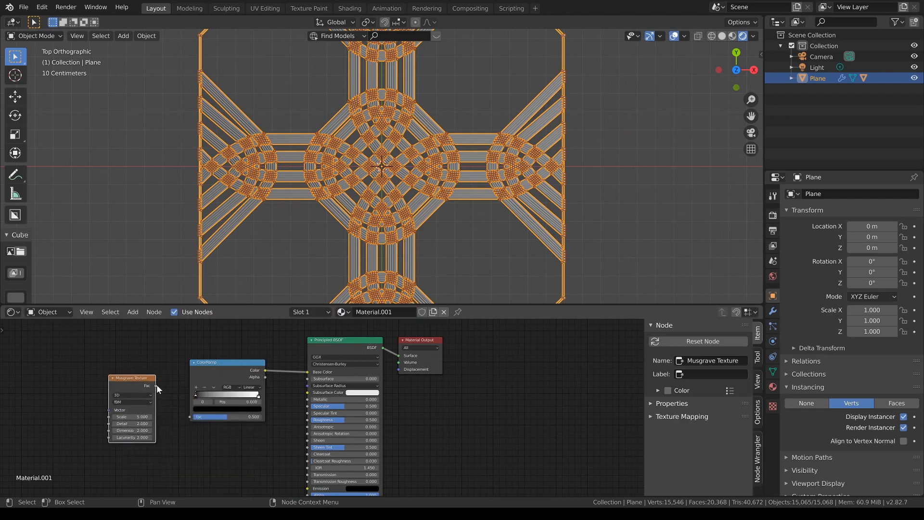
{"action": "left_click_drag", "start_coordinate": [155, 385], "coordinate": [188, 415]}
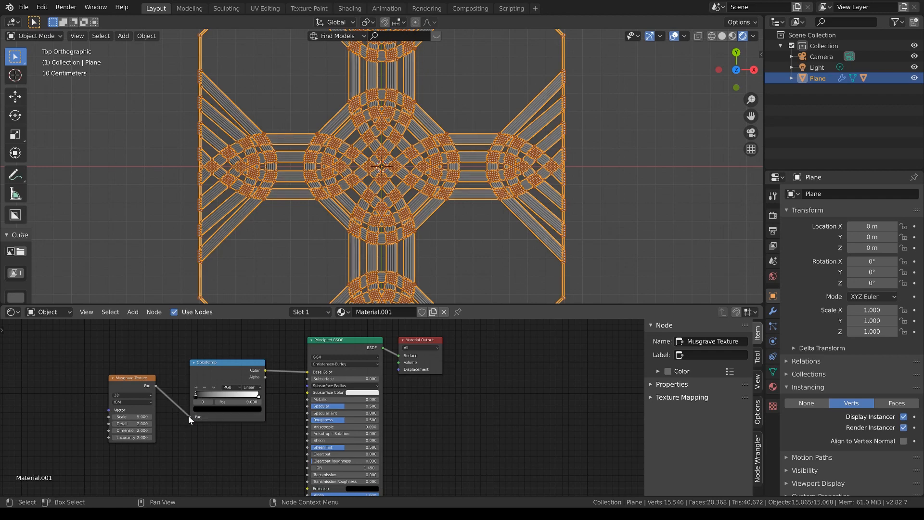
{"action": "left_click_drag", "start_coordinate": [129, 419], "coordinate": [167, 407]}
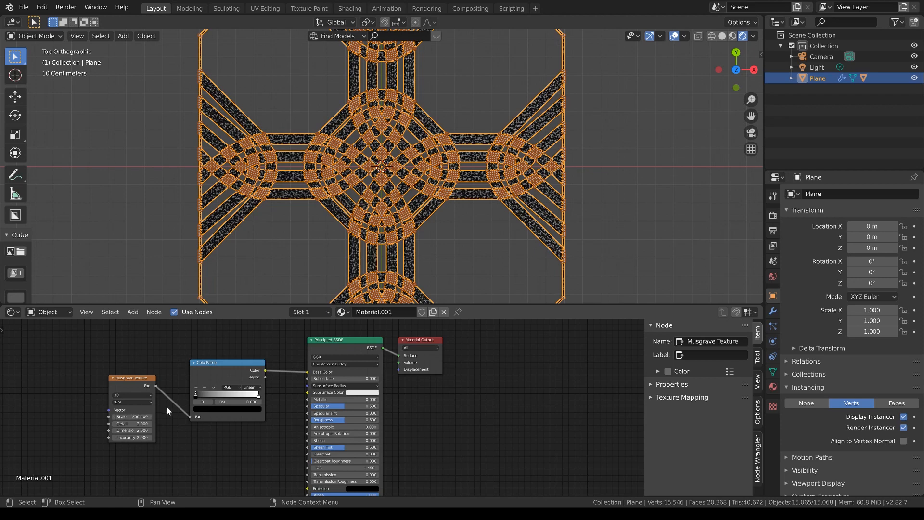
Step: Colour the ColorRamp's first stop dark olive and its last stop pale yellow, and set the Principled BSDF's Subsurface to 0.139
{"action": "left_click", "coordinate": [199, 409]}
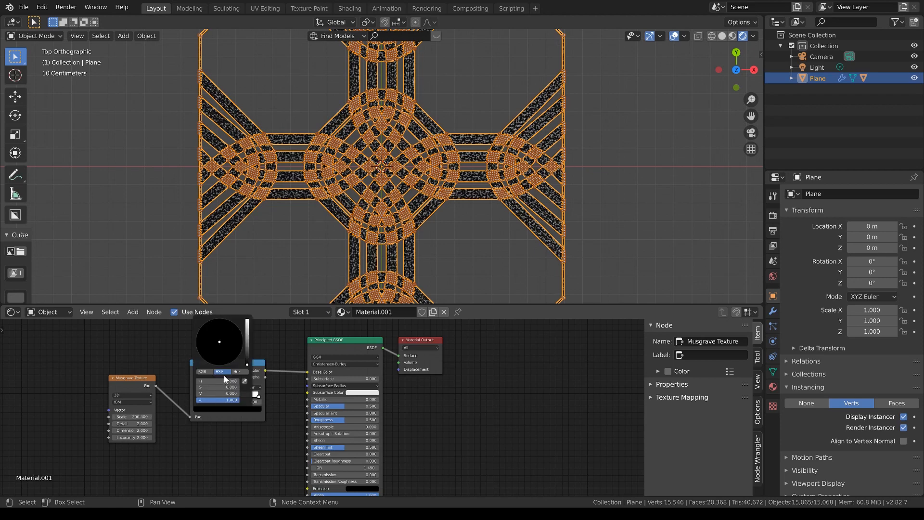
{"action": "left_click", "coordinate": [248, 352]}
{"action": "left_click", "coordinate": [211, 345]}
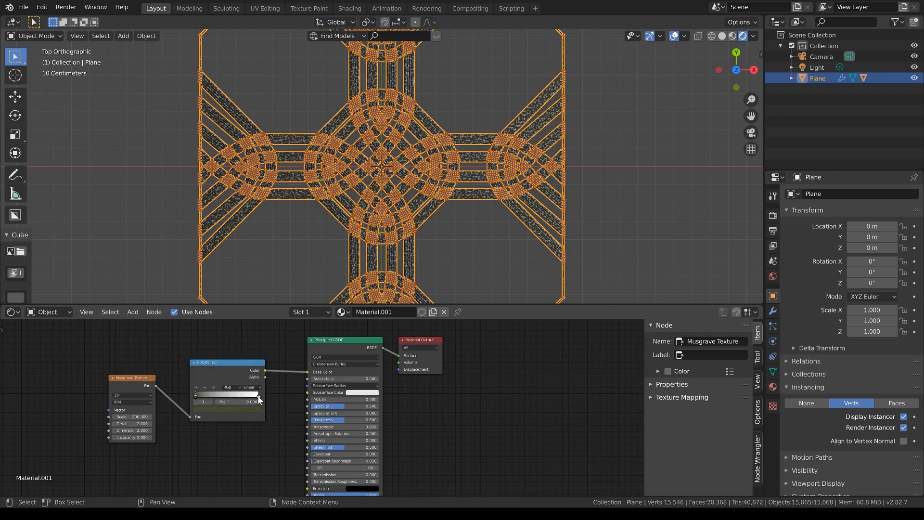
{"action": "left_click", "coordinate": [258, 398]}
{"action": "left_click", "coordinate": [248, 410]}
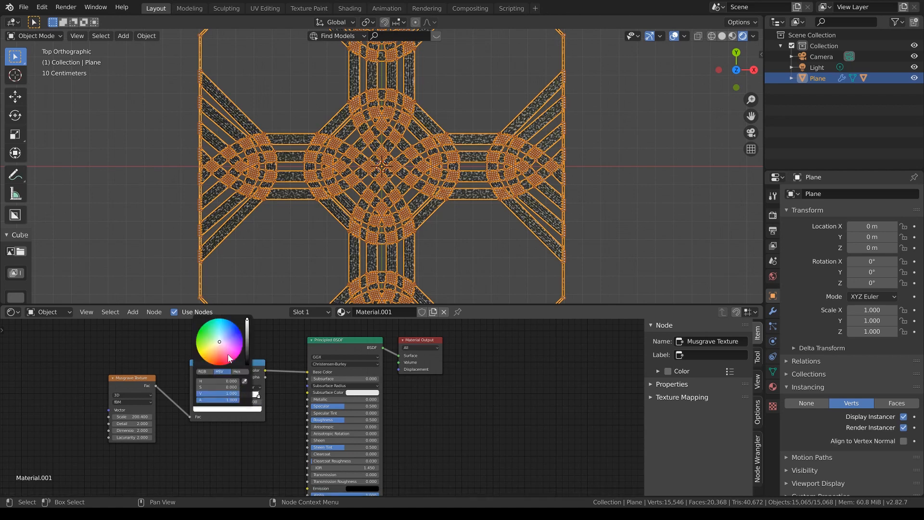
{"action": "left_click", "coordinate": [213, 344]}
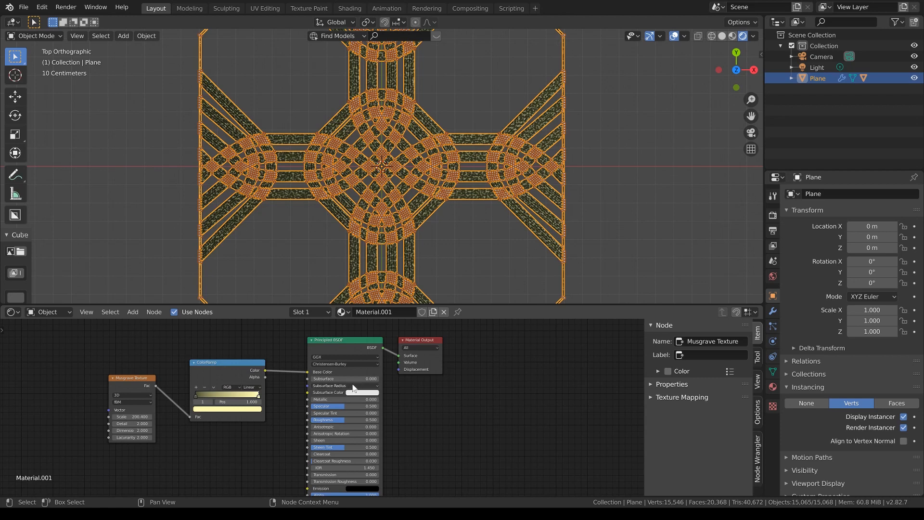
{"action": "left_click_drag", "start_coordinate": [342, 378], "coordinate": [353, 379]}
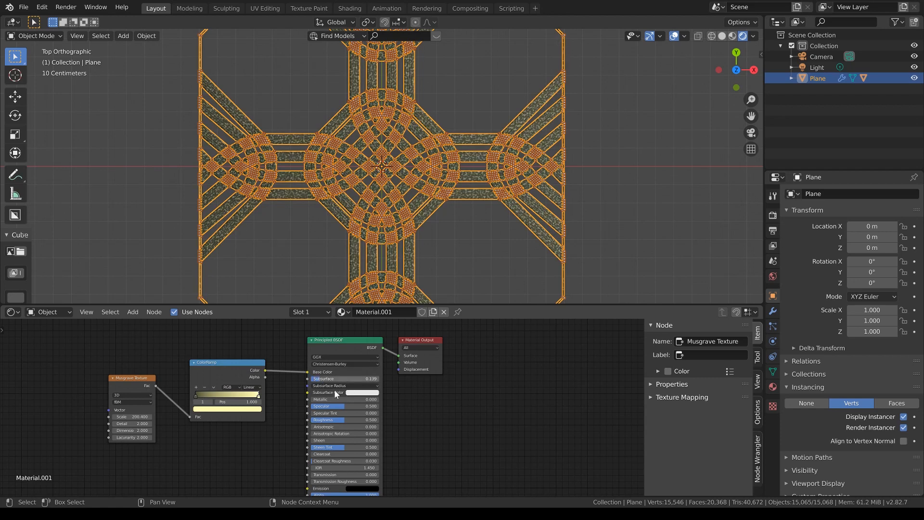
Step: Switch the render engine to Cycles with GPU Compute as the device and the Supported feature set
{"action": "left_click", "coordinate": [773, 215]}
{"action": "left_click", "coordinate": [864, 194]}
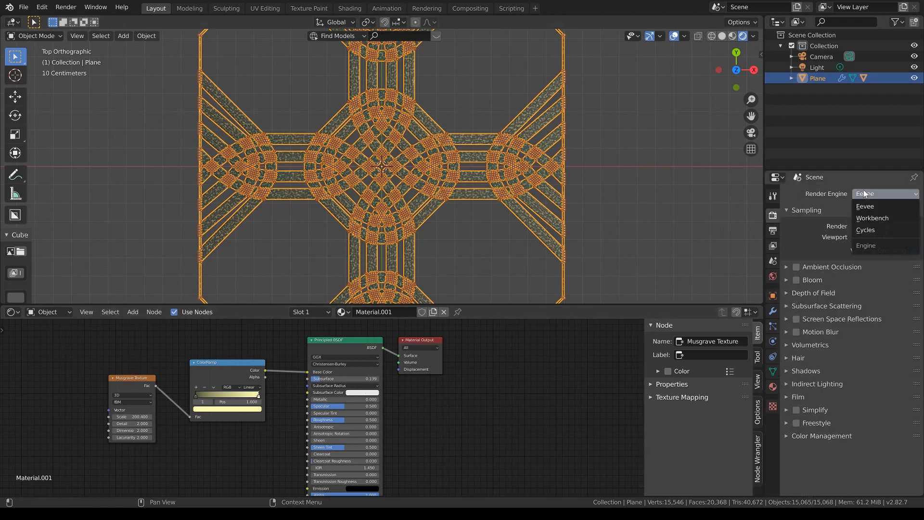
{"action": "left_click", "coordinate": [865, 229]}
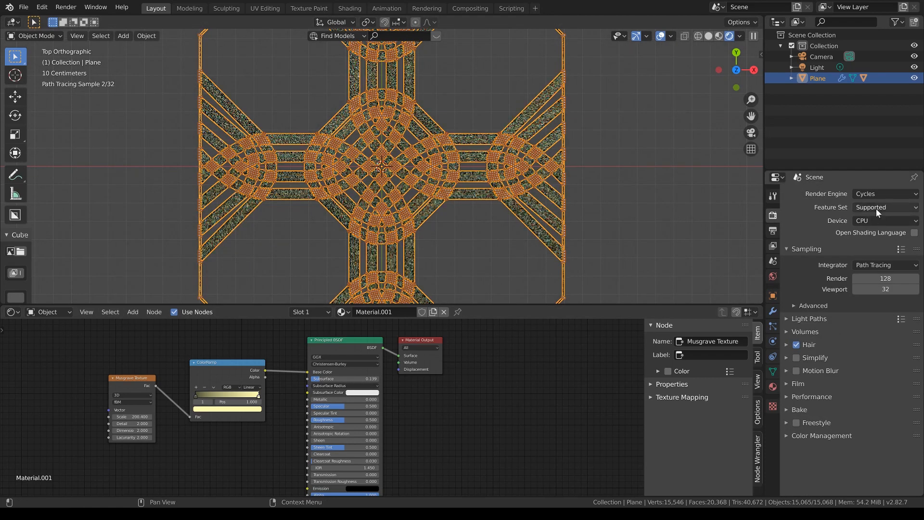
{"action": "left_click", "coordinate": [875, 208]}
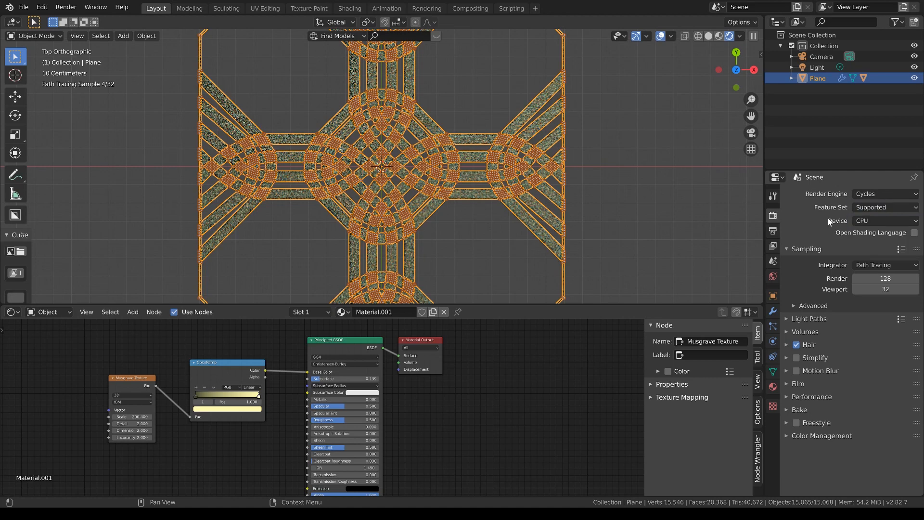
{"action": "left_click", "coordinate": [869, 221]}
{"action": "left_click", "coordinate": [869, 245]}
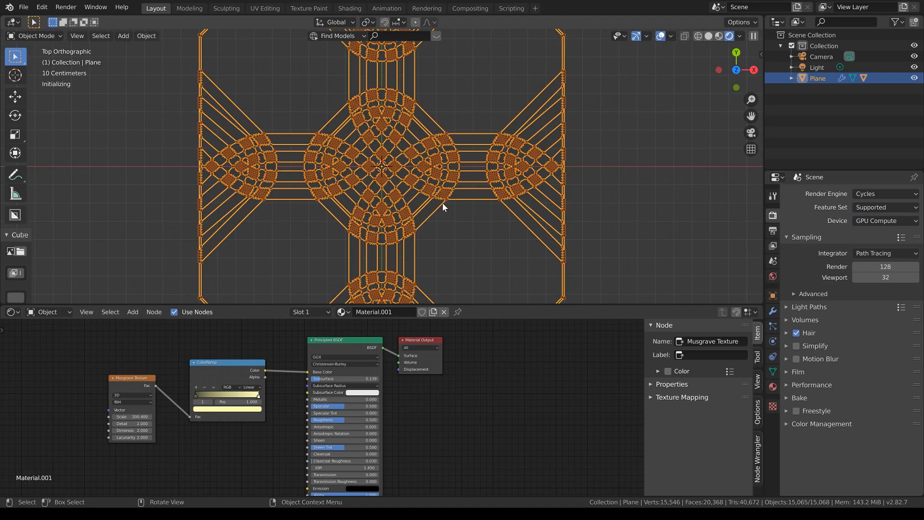
Step: Deselect the plane and examine the rendered pattern and its instanced spheres up close from a low angle
{"action": "left_click", "coordinate": [469, 221]}
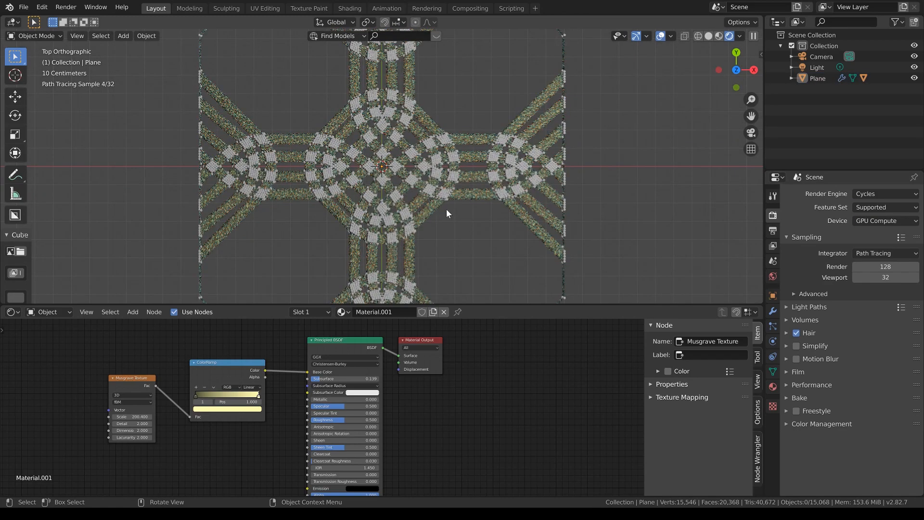
{"action": "key", "text": "KP_2"}
{"action": "key", "text": "KP_2"}
{"action": "key", "text": "KP_2"}
{"action": "key", "text": "KP_2"}
{"action": "key", "text": "KP_2"}
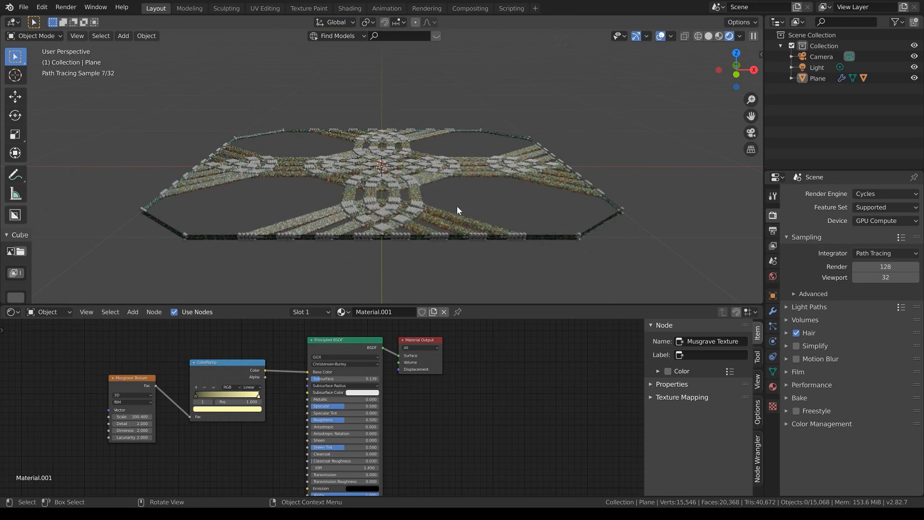
{"action": "scroll", "coordinate": [472, 203], "scroll_direction": "up", "scroll_amount": 6}
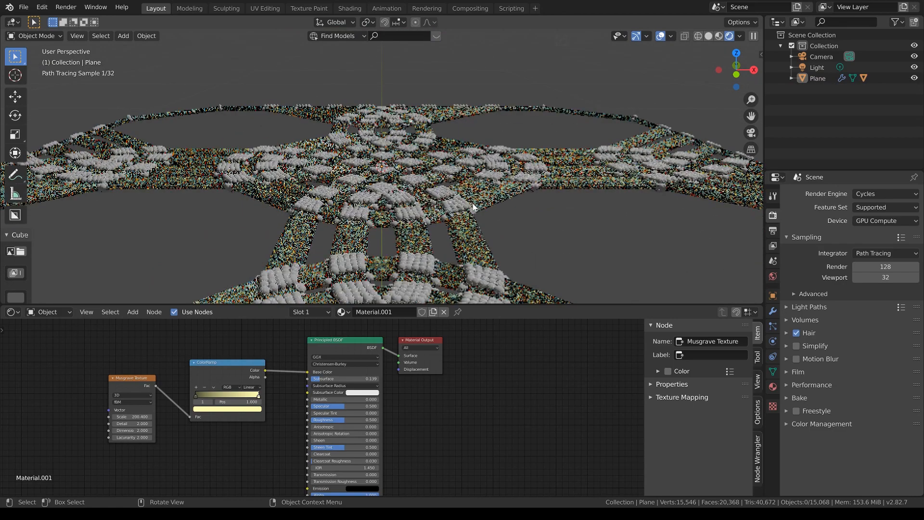
{"action": "scroll", "coordinate": [302, 244], "scroll_direction": "up", "scroll_amount": 1}
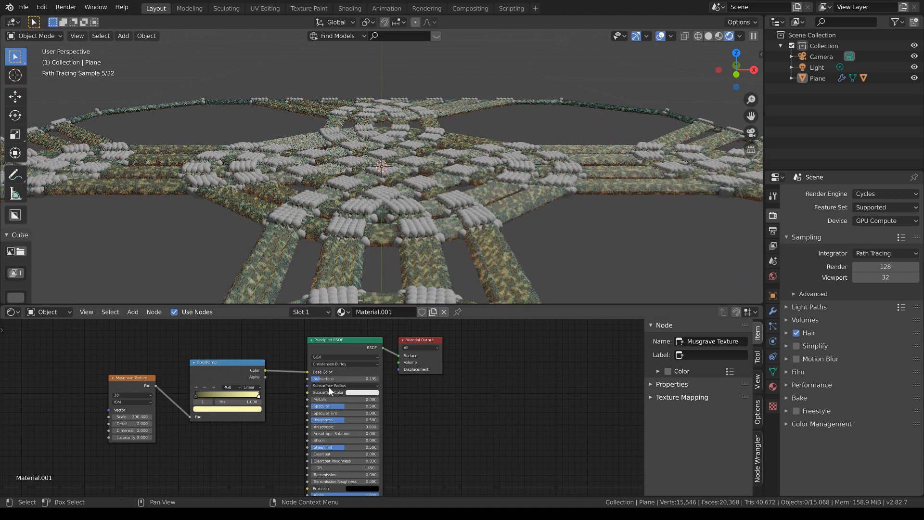
Step: Tint the Principled BSDF's Subsurface Color pale green and raise the Musgrave Texture's Scale to about 800
{"action": "left_click", "coordinate": [356, 393]}
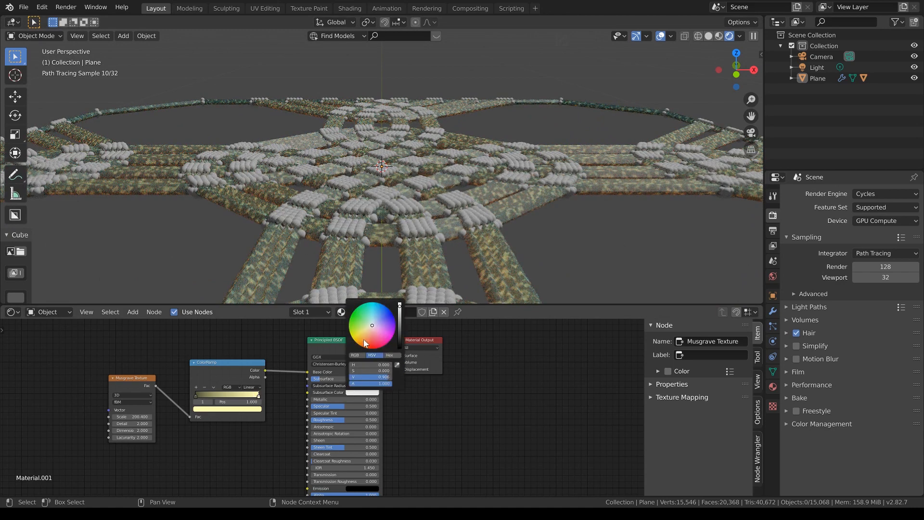
{"action": "left_click_drag", "start_coordinate": [372, 325], "coordinate": [366, 326]}
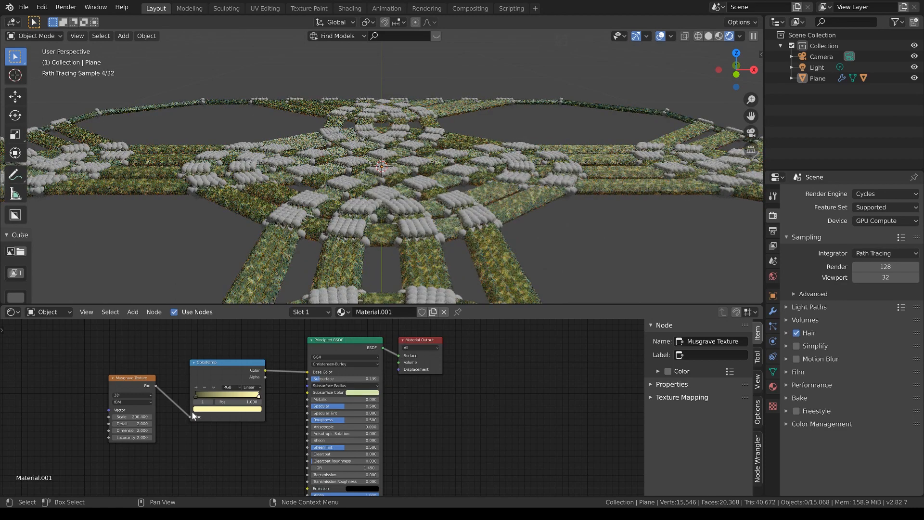
{"action": "mouse_move", "coordinate": [142, 417]}
{"action": "left_mouse_down"}
{"action": "mouse_move", "coordinate": [154, 417]}
{"action": "mouse_move", "coordinate": [142, 419]}
{"action": "left_mouse_up"}
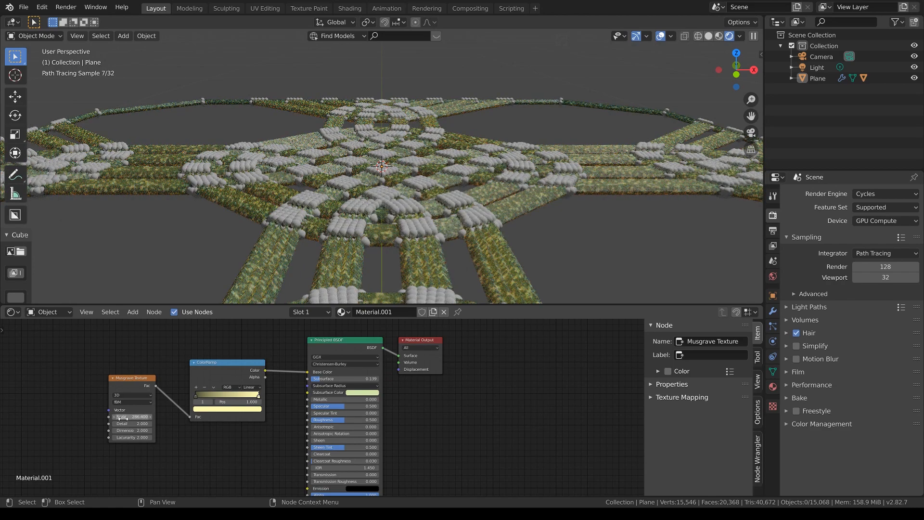
{"action": "left_click_drag", "start_coordinate": [123, 418], "coordinate": [162, 418]}
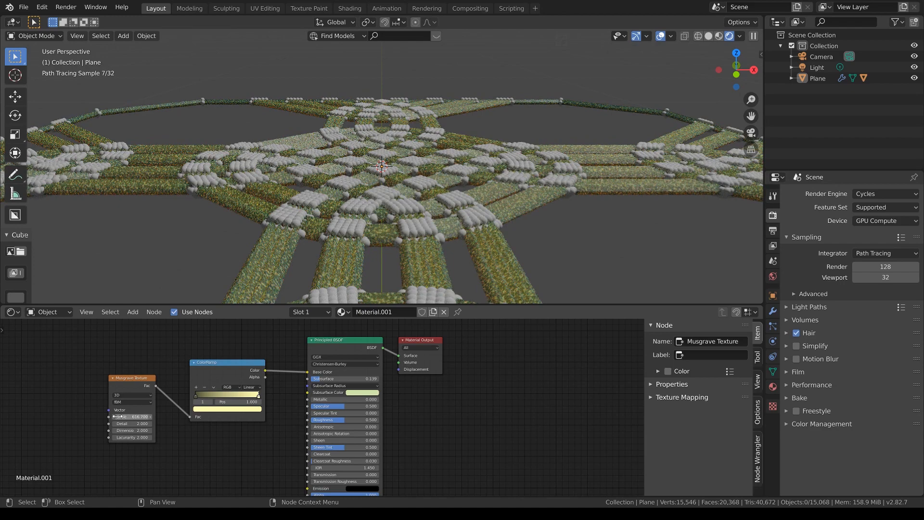
{"action": "left_click_drag", "start_coordinate": [123, 418], "coordinate": [223, 418]}
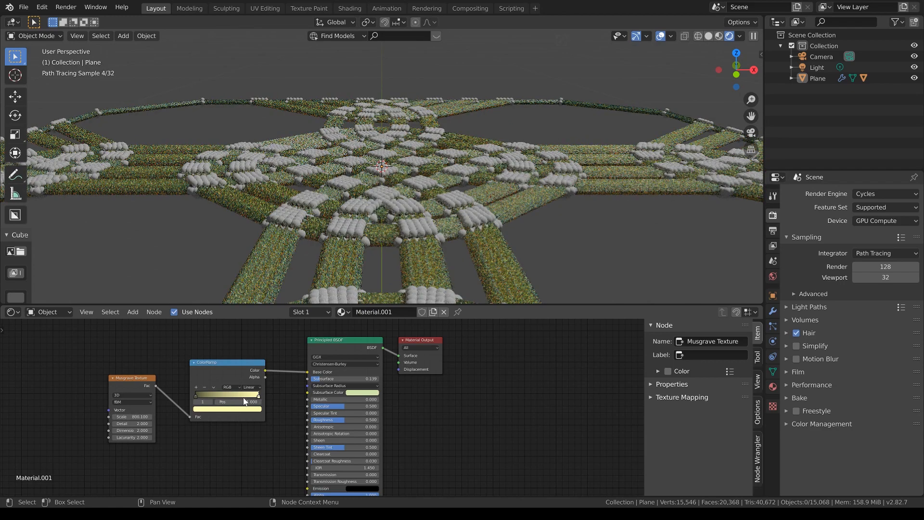
Step: Brighten the ColorRamp's first stop to a lighter olive tone
{"action": "left_click", "coordinate": [198, 398]}
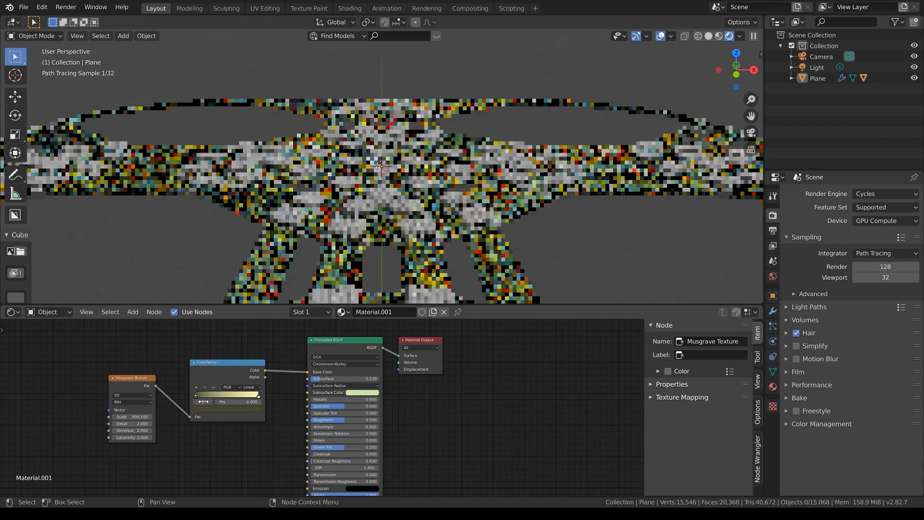
{"action": "left_click", "coordinate": [204, 408]}
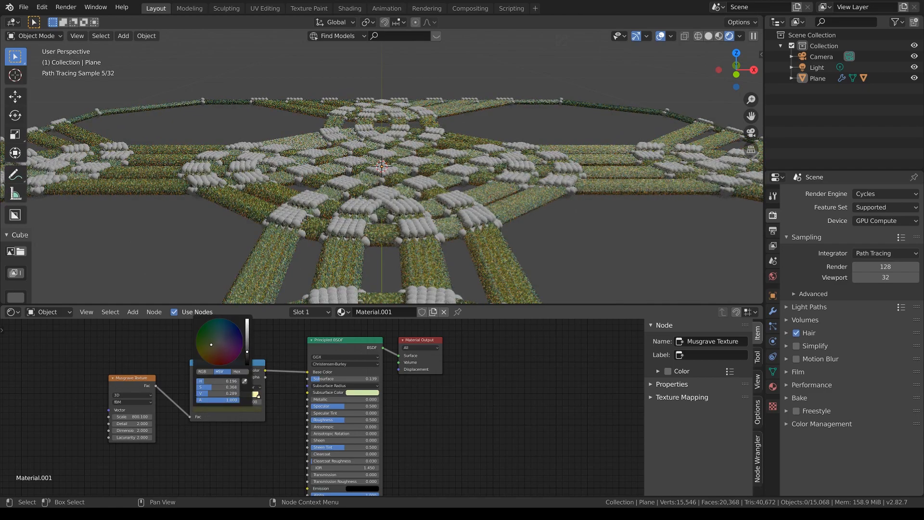
{"action": "left_click", "coordinate": [248, 338]}
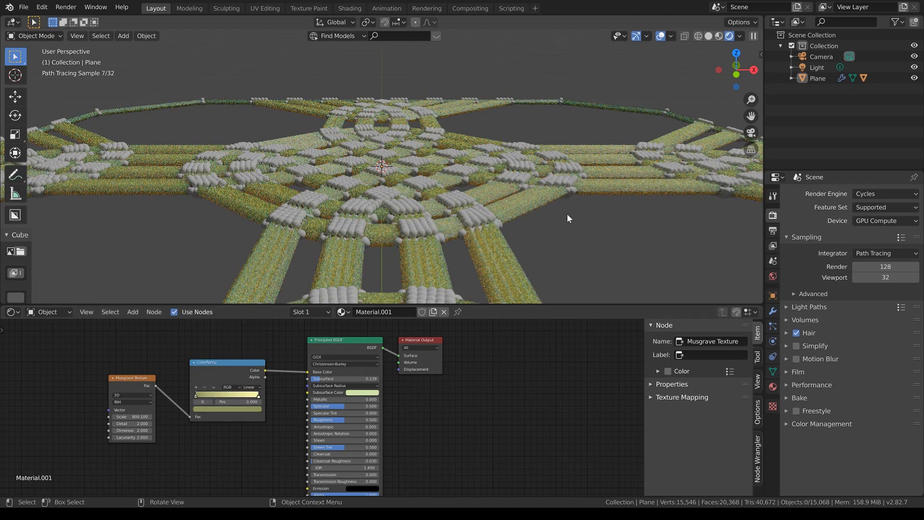
{"action": "key", "text": "KP_7"}
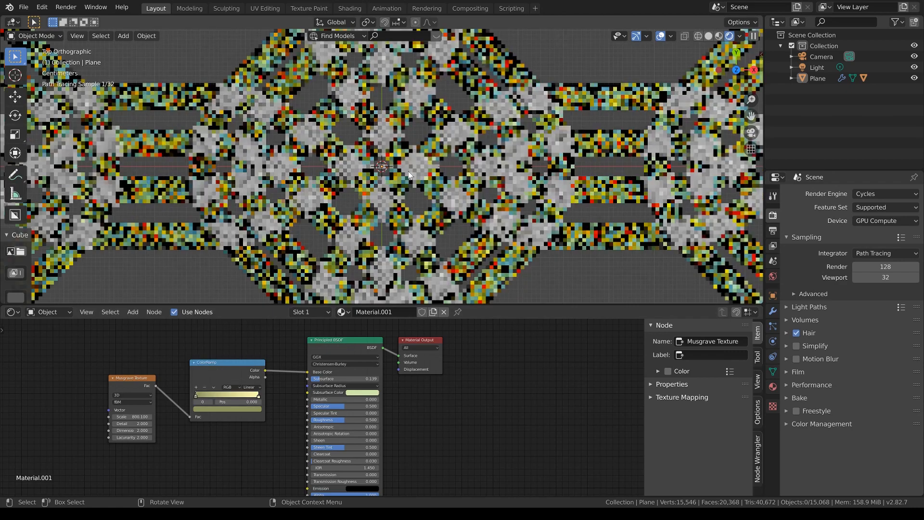
Step: Assign the existing Material.001 to the instanced sphere at the pattern's centre and enlarge the 3D viewport
{"action": "left_click", "coordinate": [382, 166]}
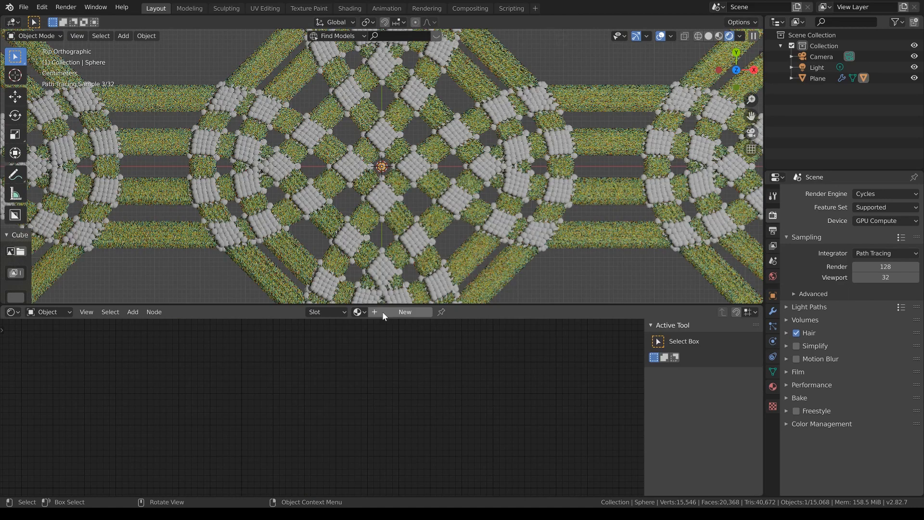
{"action": "left_click", "coordinate": [359, 312]}
{"action": "left_click", "coordinate": [375, 338]}
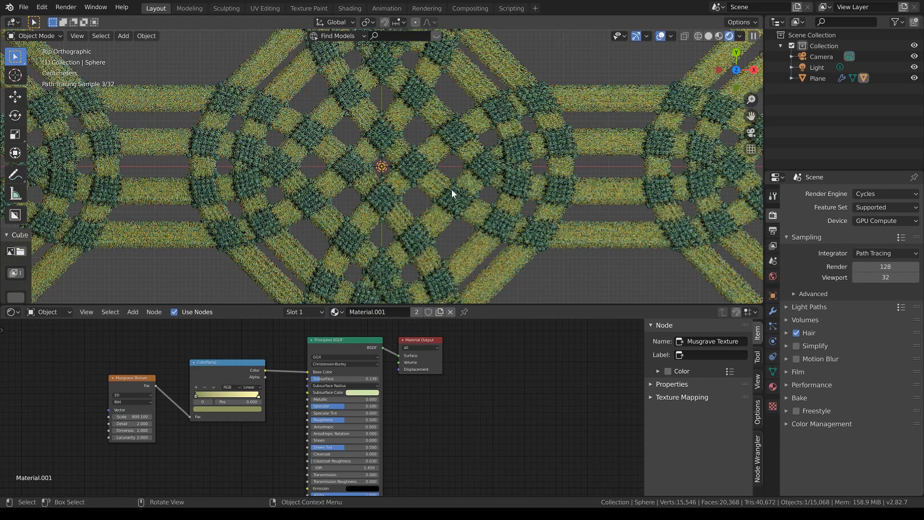
{"action": "left_click_drag", "start_coordinate": [533, 304], "coordinate": [532, 380]}
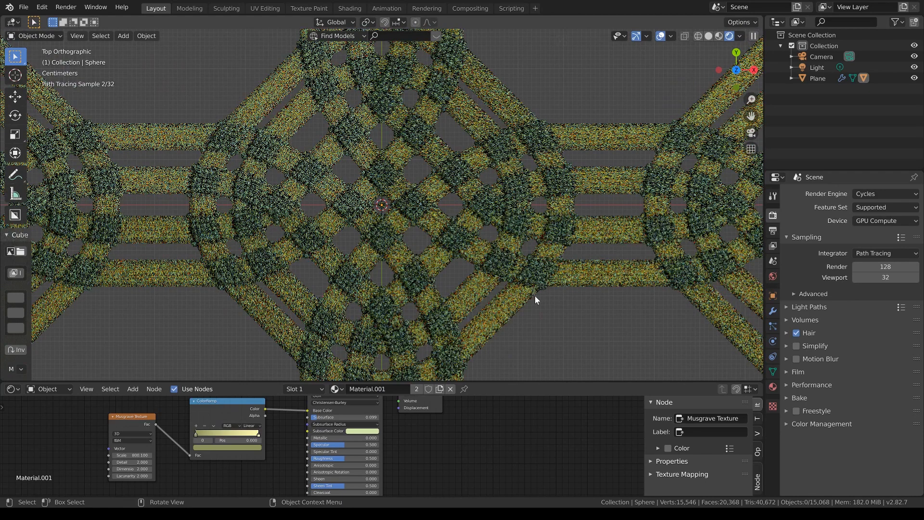
{"action": "mouse_move", "coordinate": [535, 295]}
{"action": "middle_mouse_down"}
{"action": "mouse_move", "coordinate": [550, 306]}
{"action": "mouse_move", "coordinate": [535, 298]}
{"action": "middle_mouse_up"}
{"action": "scroll", "coordinate": [536, 299], "scroll_direction": "down", "scroll_amount": 8}
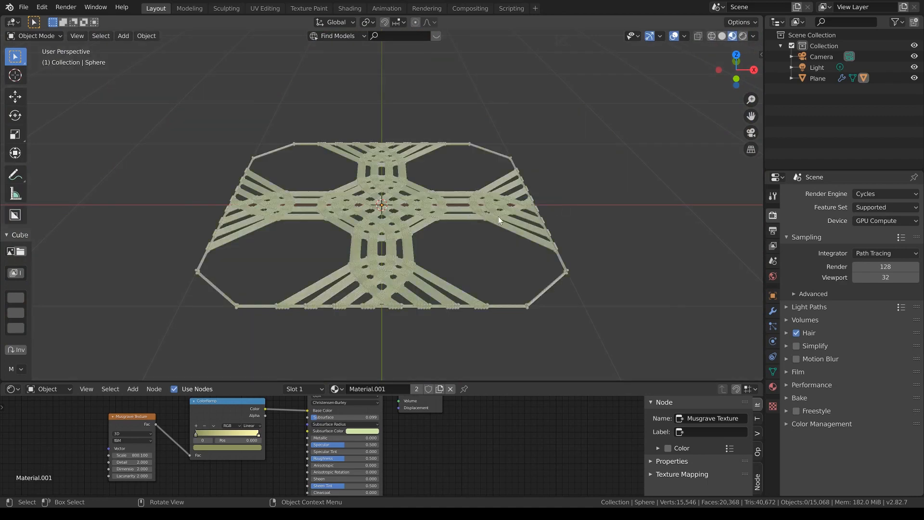
Step: Add a Displace modifier to the plane
{"action": "left_click", "coordinate": [459, 215]}
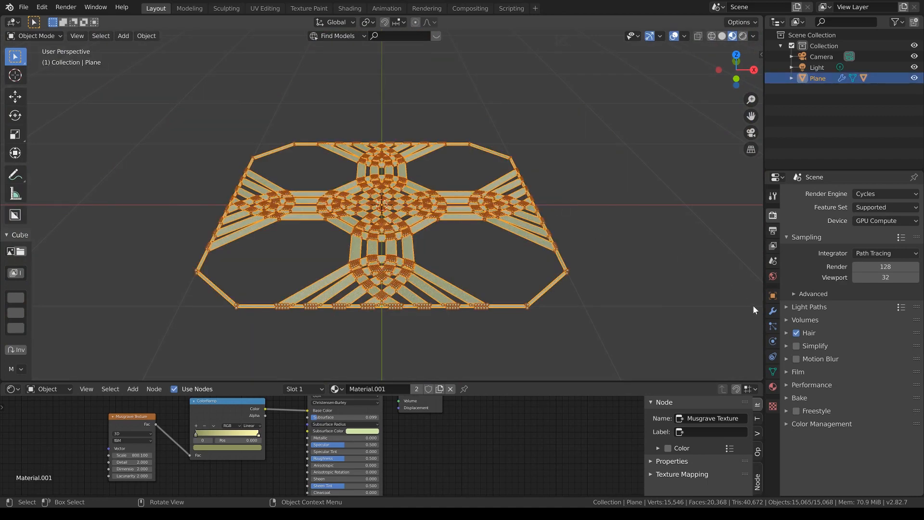
{"action": "left_click", "coordinate": [773, 311]}
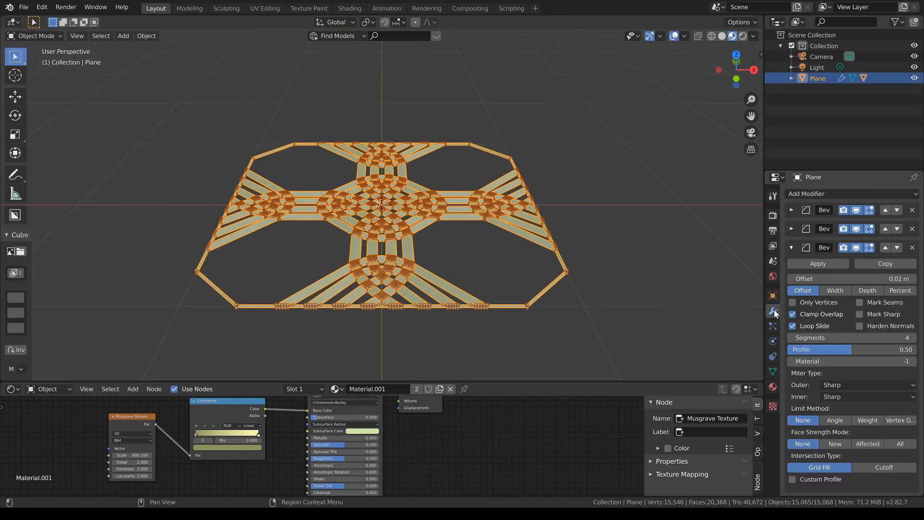
{"action": "left_click", "coordinate": [861, 194]}
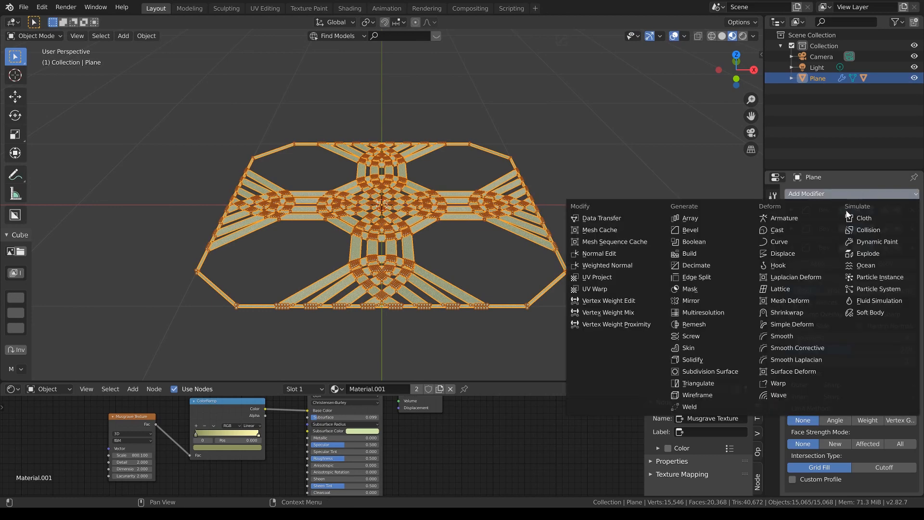
{"action": "left_click", "coordinate": [811, 254]}
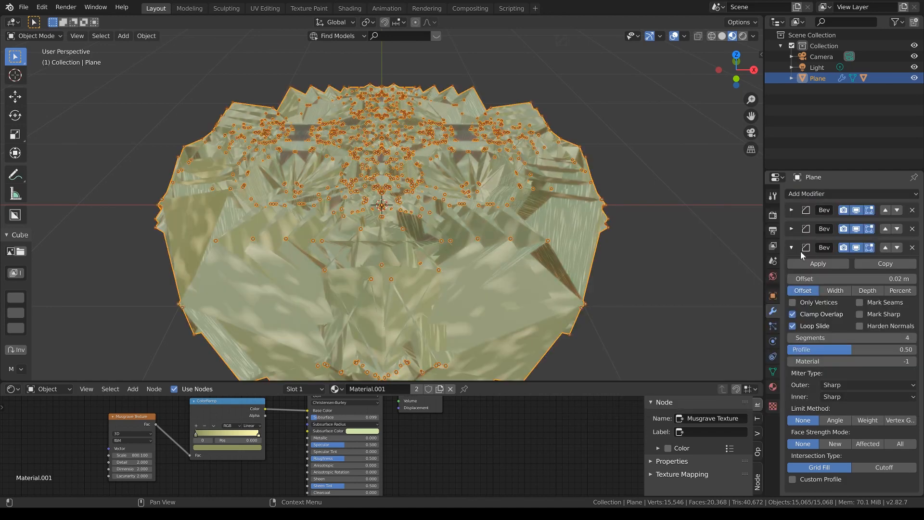
Step: Move the Displace modifier to the start of the modifier stack, ahead of the three Bevel modifiers and the Wireframe
{"action": "left_click", "coordinate": [792, 248]}
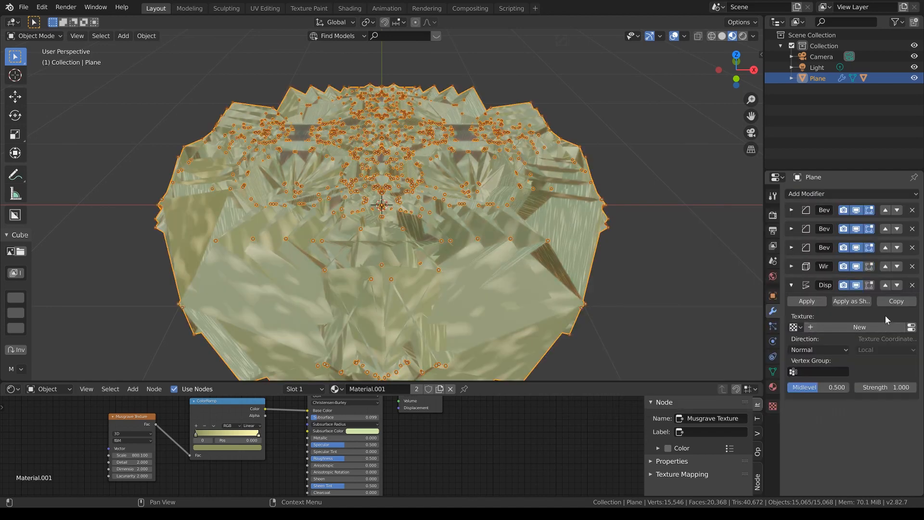
{"action": "left_click", "coordinate": [886, 285]}
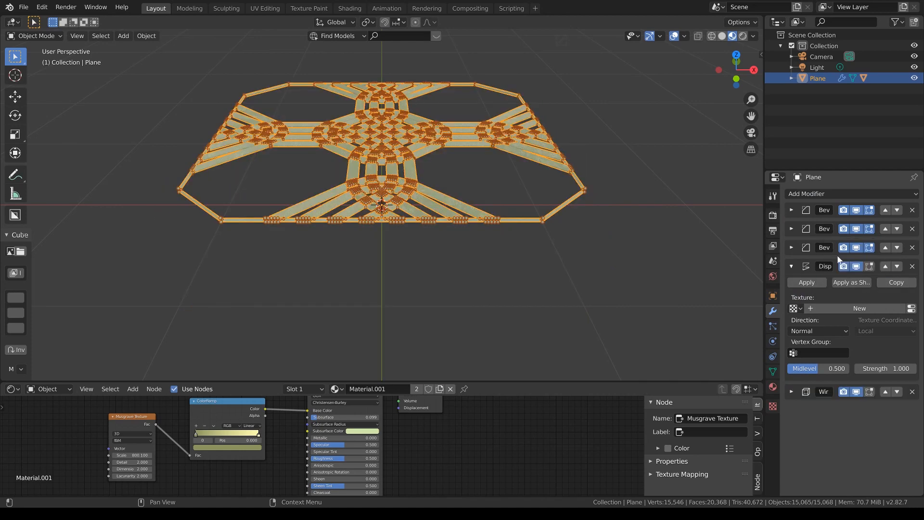
{"action": "left_click", "coordinate": [886, 266]}
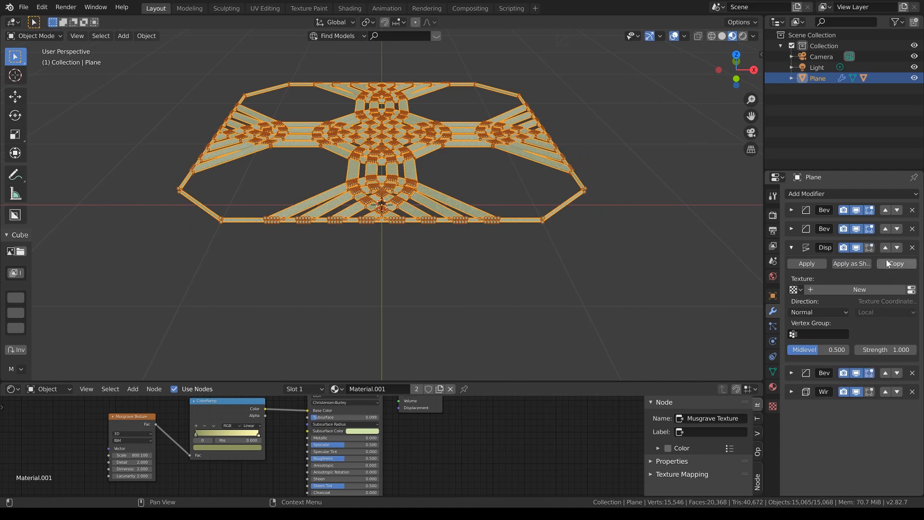
{"action": "left_click", "coordinate": [885, 247]}
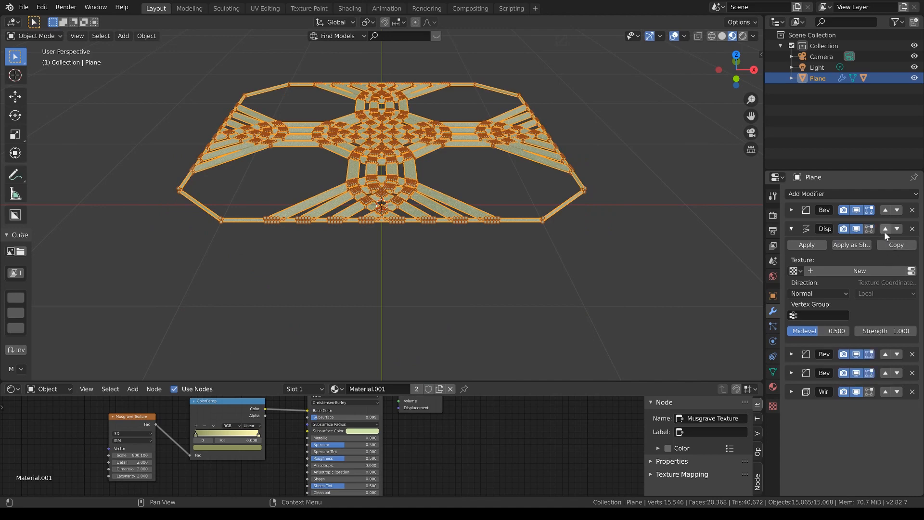
{"action": "left_click", "coordinate": [885, 229]}
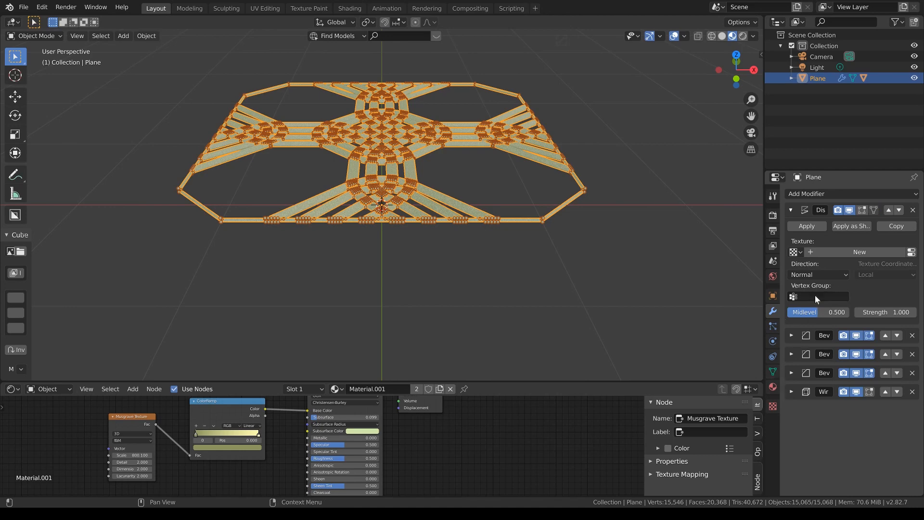
Step: Create a new Blend texture with Spherical progression for the Displace modifier
{"action": "left_click", "coordinate": [773, 407]}
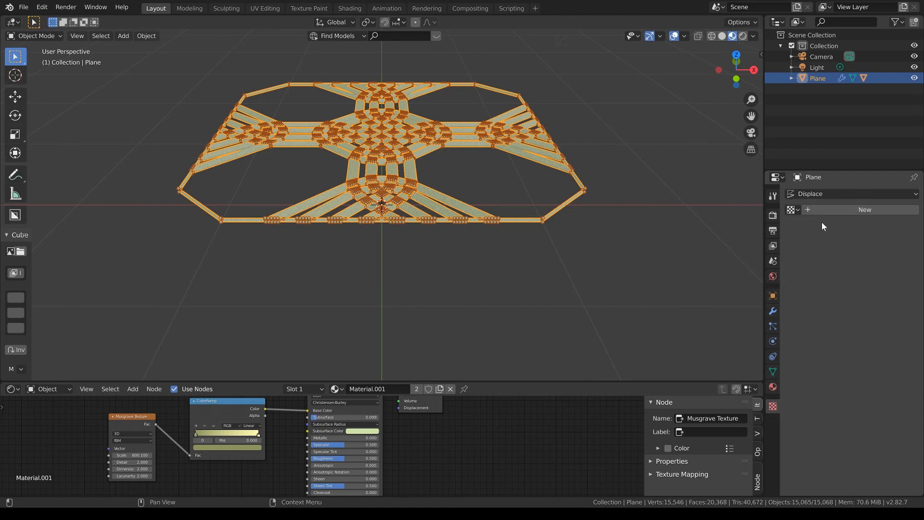
{"action": "left_click", "coordinate": [827, 210]}
{"action": "left_click", "coordinate": [850, 229]}
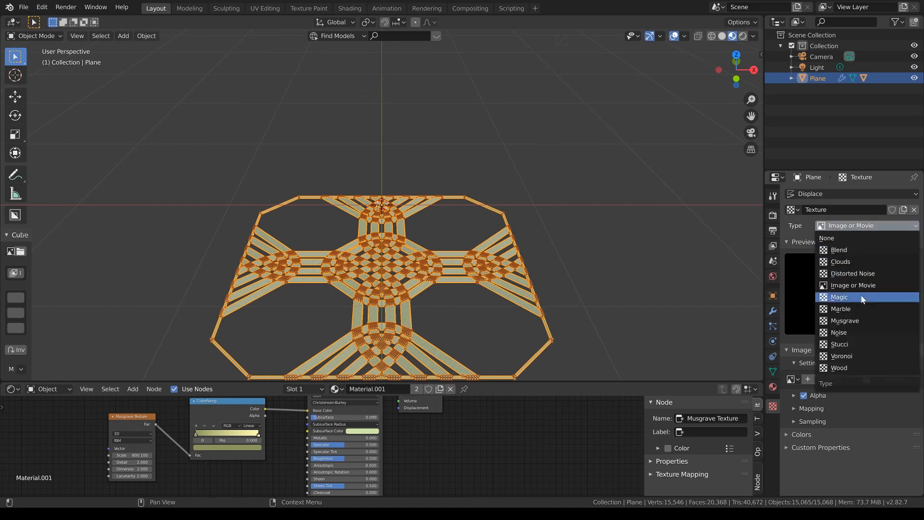
{"action": "left_click", "coordinate": [853, 250]}
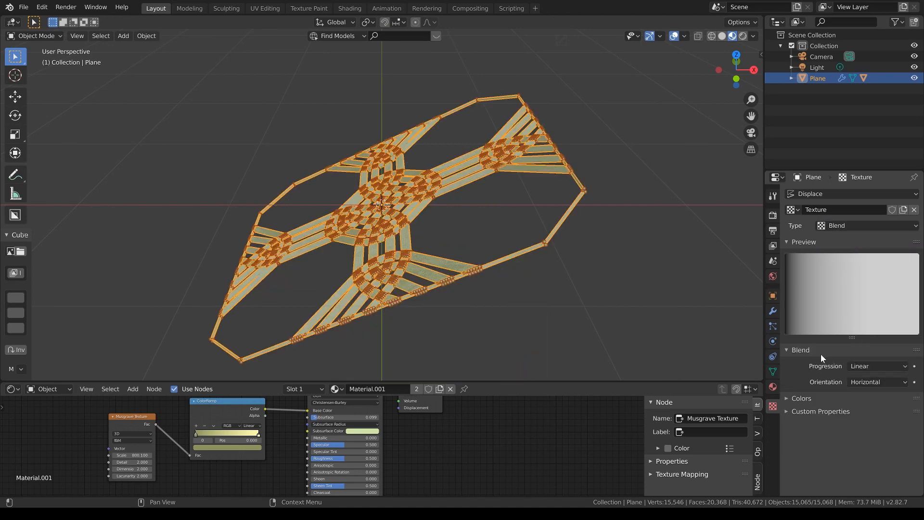
{"action": "left_click", "coordinate": [867, 366]}
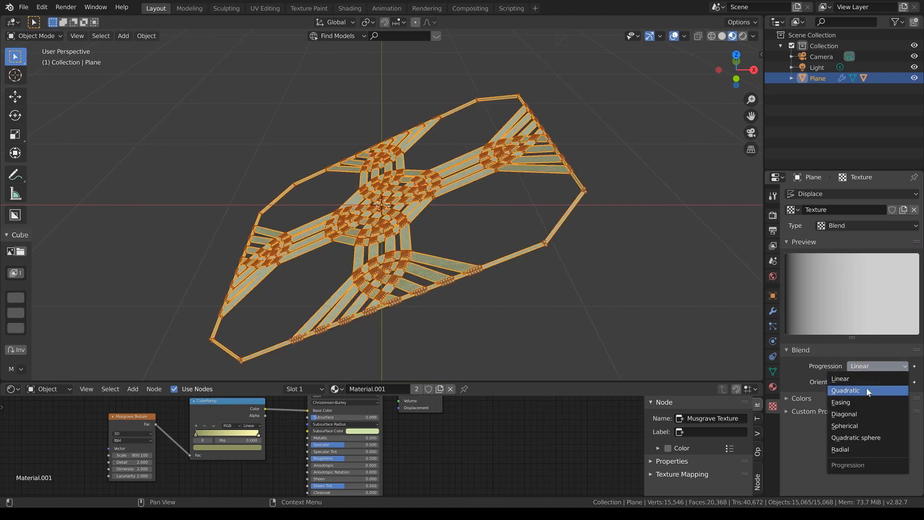
{"action": "left_click", "coordinate": [871, 426]}
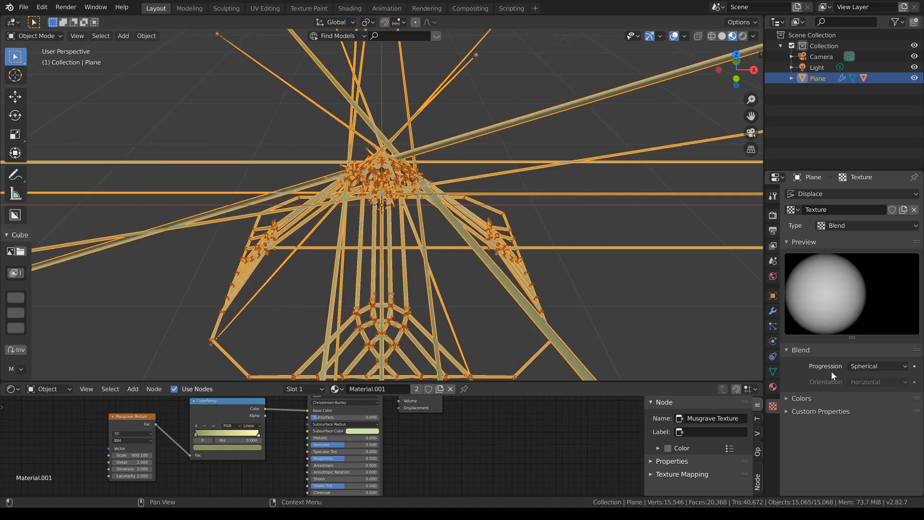
{"action": "left_click", "coordinate": [830, 398]}
Step: Set the Displace modifier's Midlevel to 0.224 and its Strength to 0.3
{"action": "left_click", "coordinate": [773, 310]}
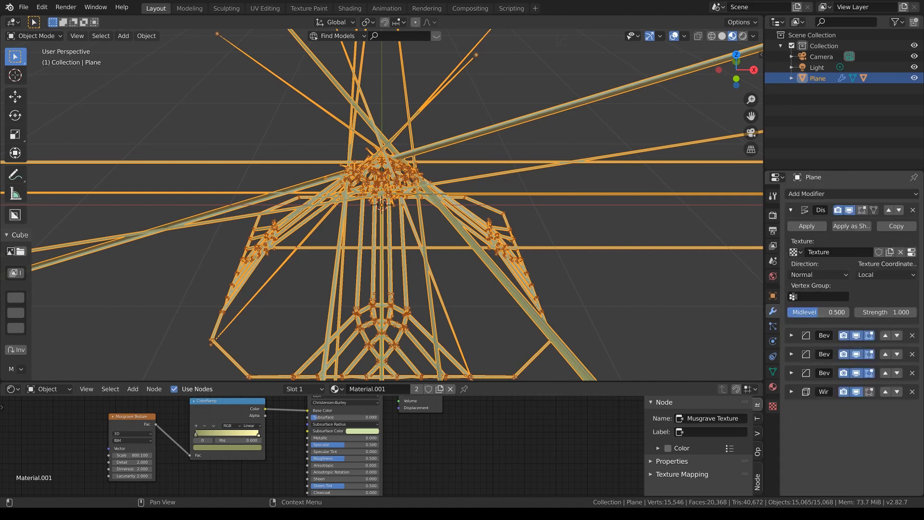
{"action": "left_click_drag", "start_coordinate": [818, 311], "coordinate": [878, 312]}
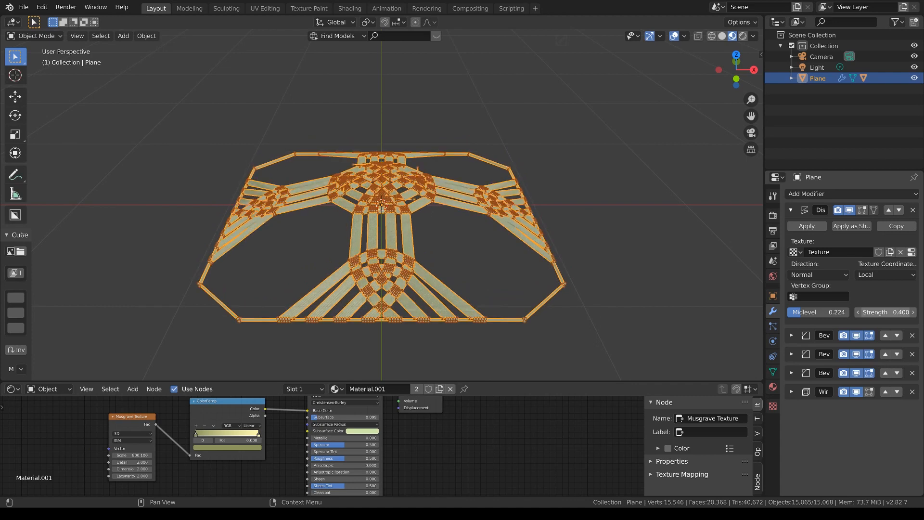
{"action": "left_click_drag", "start_coordinate": [878, 312], "coordinate": [875, 312]}
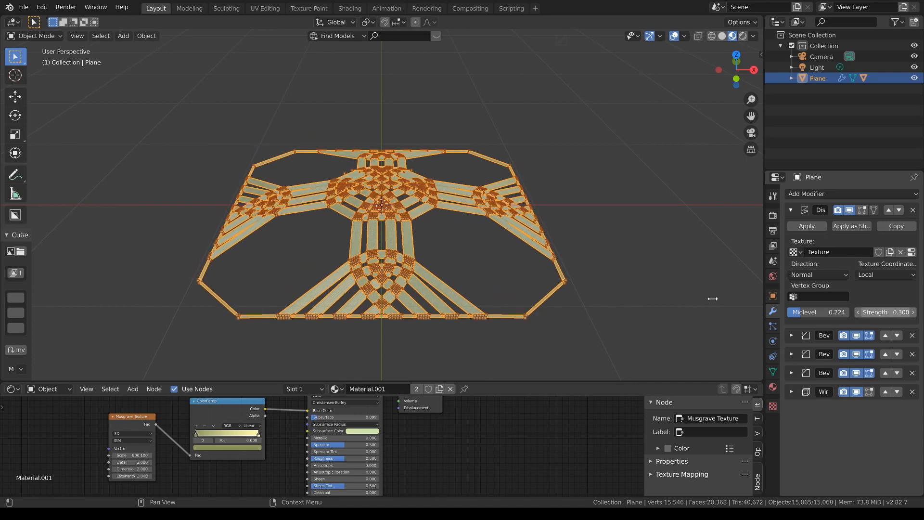
Step: Examine the displaced pattern from all around and in the top orthographic view, with the plane deselected at the end
{"action": "middle_click_drag", "start_coordinate": [685, 294], "coordinate": [686, 295]}
{"action": "key", "text": "KP_6"}
{"action": "key", "text": "KP_6"}
{"action": "key", "text": "KP_6"}
{"action": "key", "text": "KP_6"}
{"action": "key", "text": "KP_6"}
{"action": "key", "text": "KP_6"}
{"action": "key", "text": "KP_6"}
{"action": "key", "text": "KP_6"}
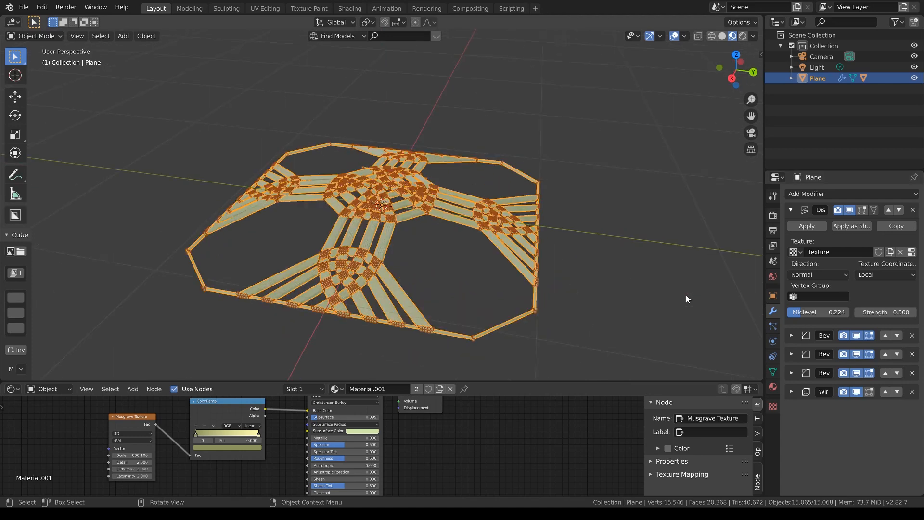
{"action": "key", "text": "KP_6"}
{"action": "key", "text": "KP_6"}
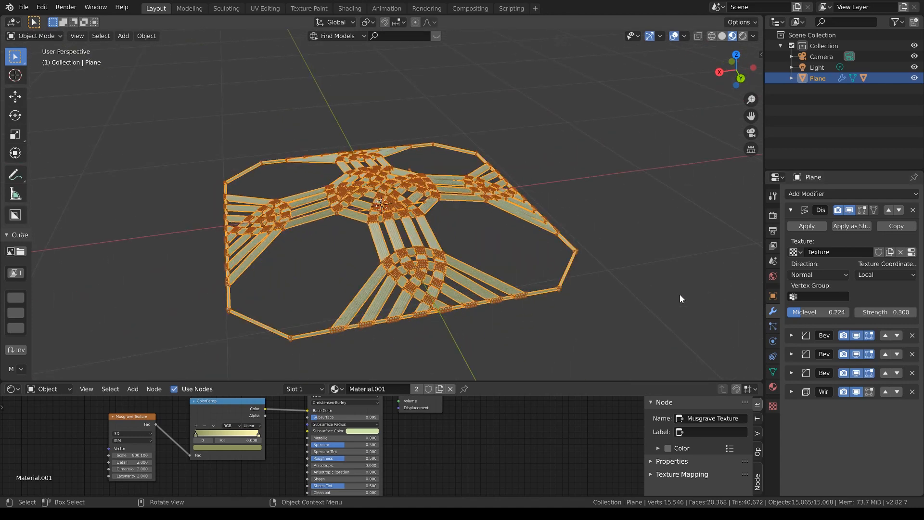
{"action": "key", "text": "KP_6"}
{"action": "key", "text": "KP_6"}
{"action": "key", "text": "KP_7"}
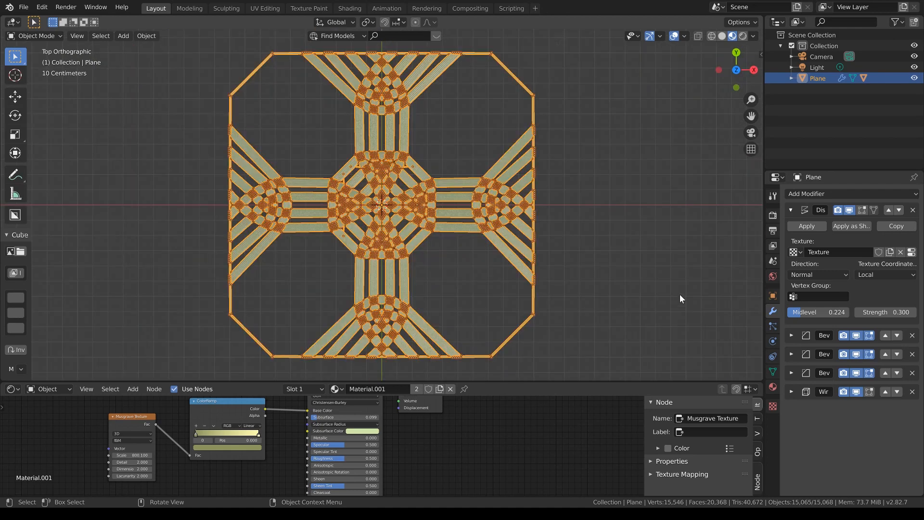
{"action": "left_click", "coordinate": [614, 263]}
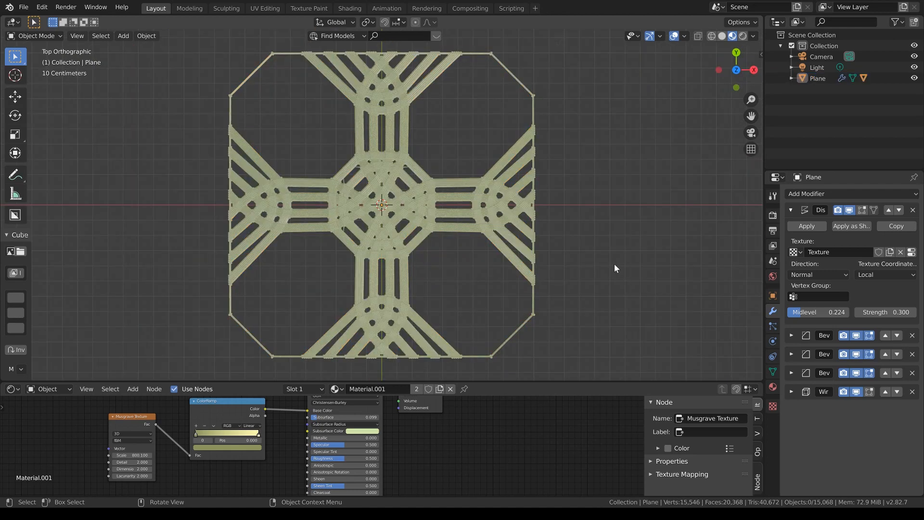